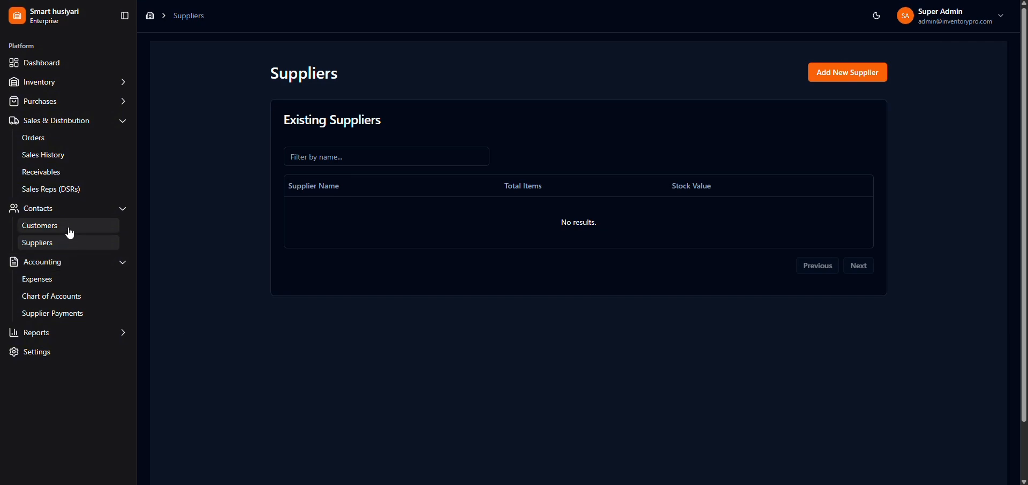
# Step: View the customer list, and open the Expenses page under Accounting
pyautogui.click(67, 227)
pyautogui.click(121, 212)
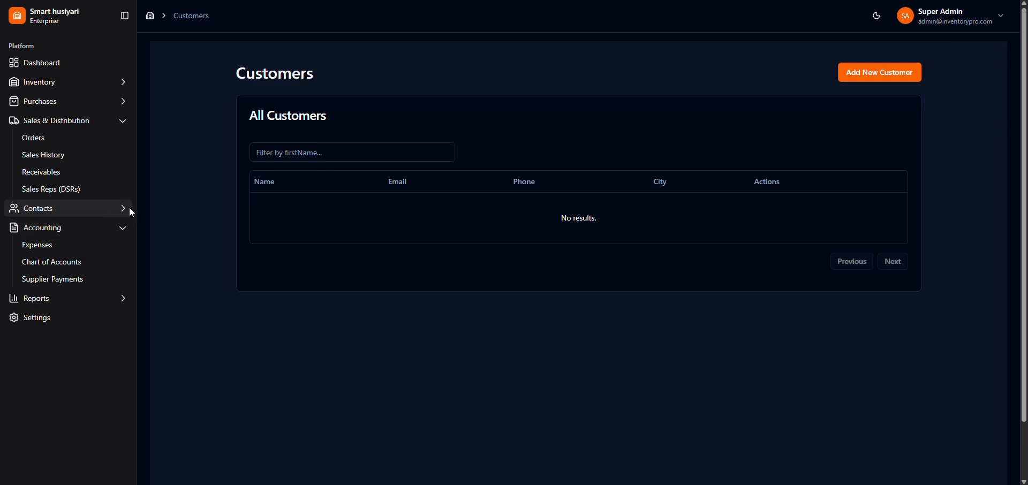
pyautogui.click(95, 250)
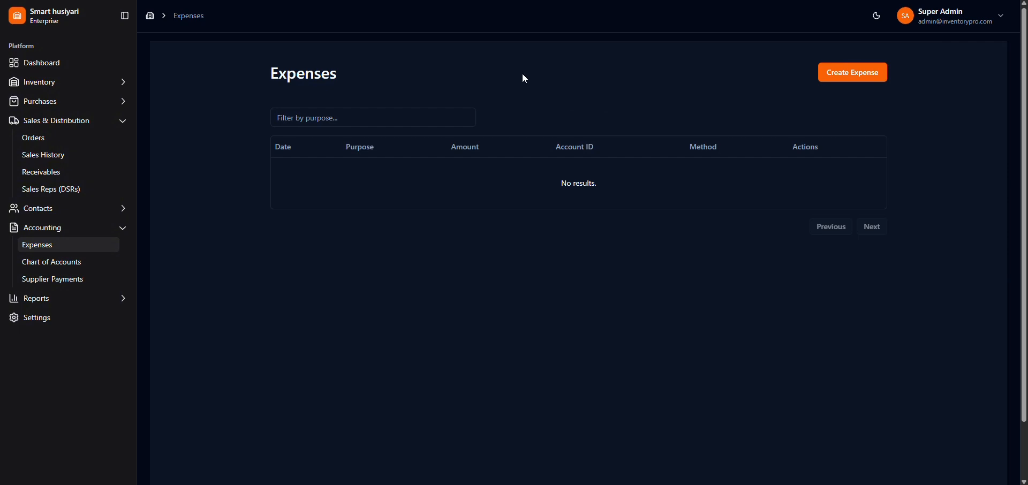
# Step: Start a new expense with the purpose Current Bill and an amount of 5000
pyautogui.click(868, 78)
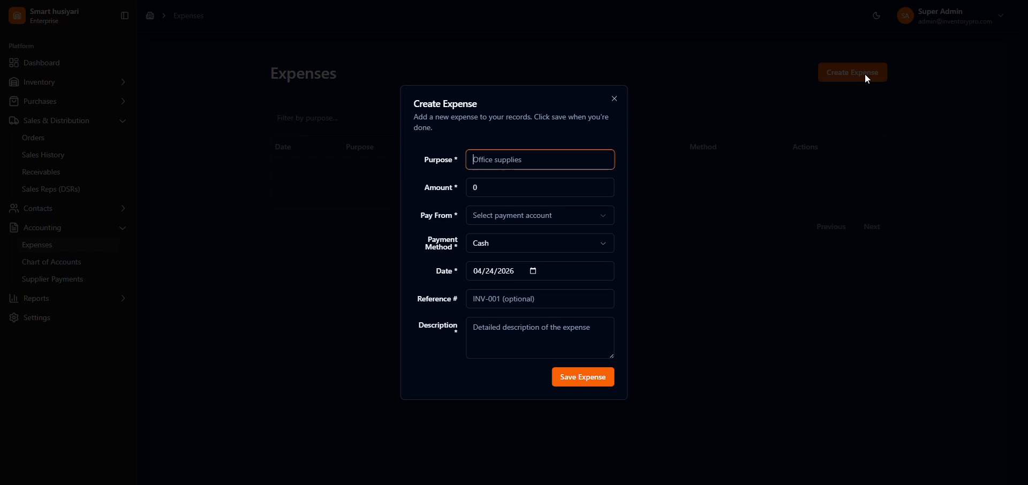
pyautogui.click(508, 164)
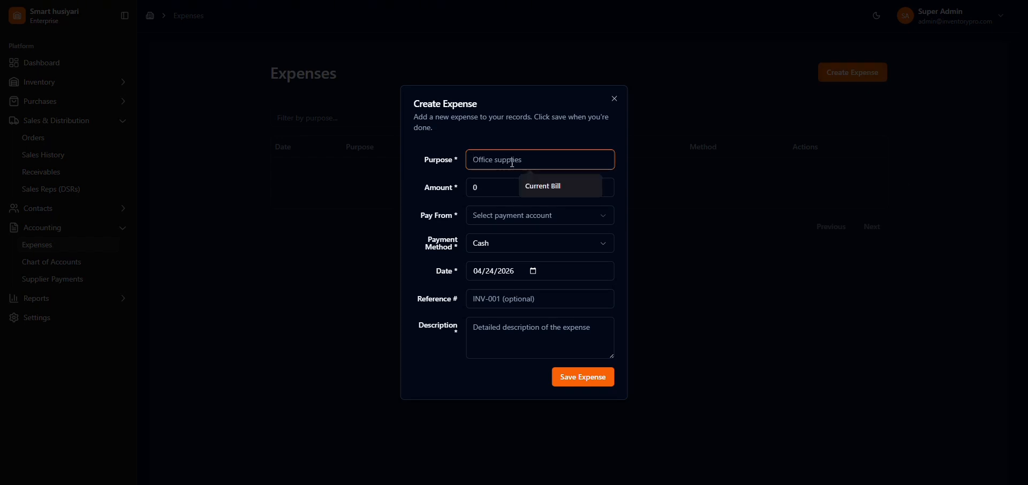
pyautogui.click(538, 185)
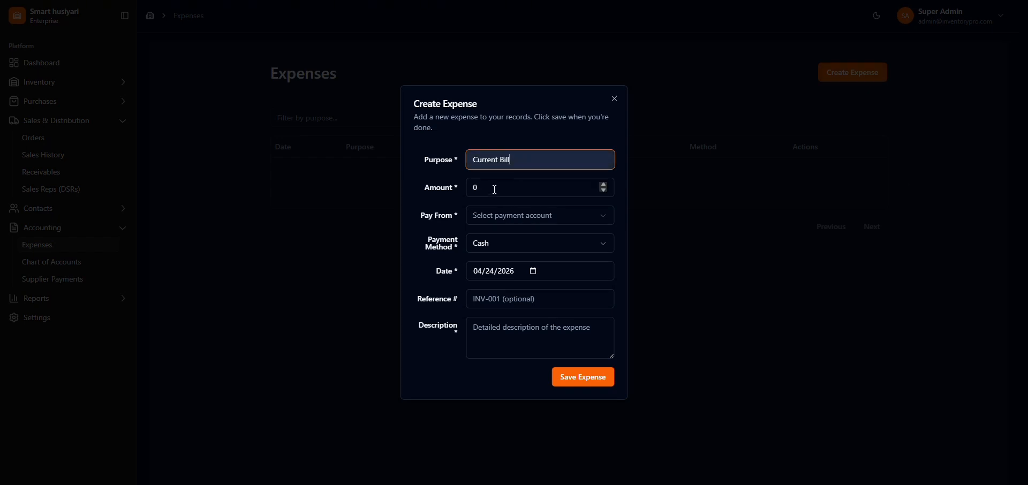
pyautogui.click(498, 190)
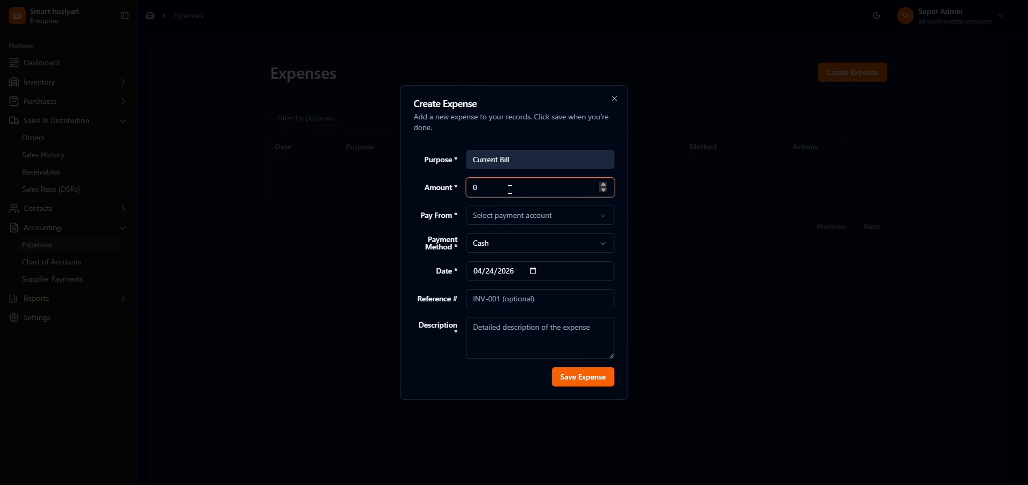
pyautogui.press('BackSpace')
pyautogui.write('1')
pyautogui.press('BackSpace')
pyautogui.write('5000')
# Step: Set the Current Bill expense to be paid from the Cash account, keeping Cash as the payment method
pyautogui.click(524, 221)
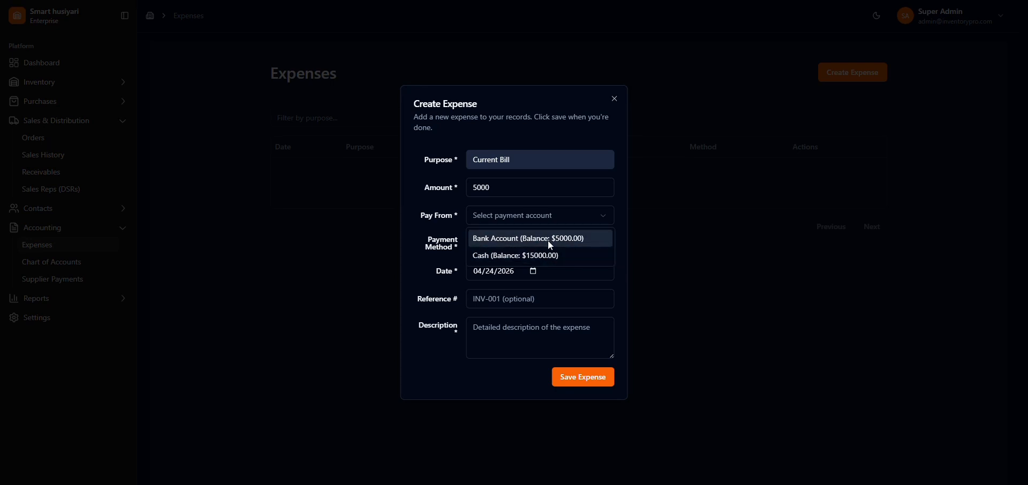
pyautogui.click(546, 256)
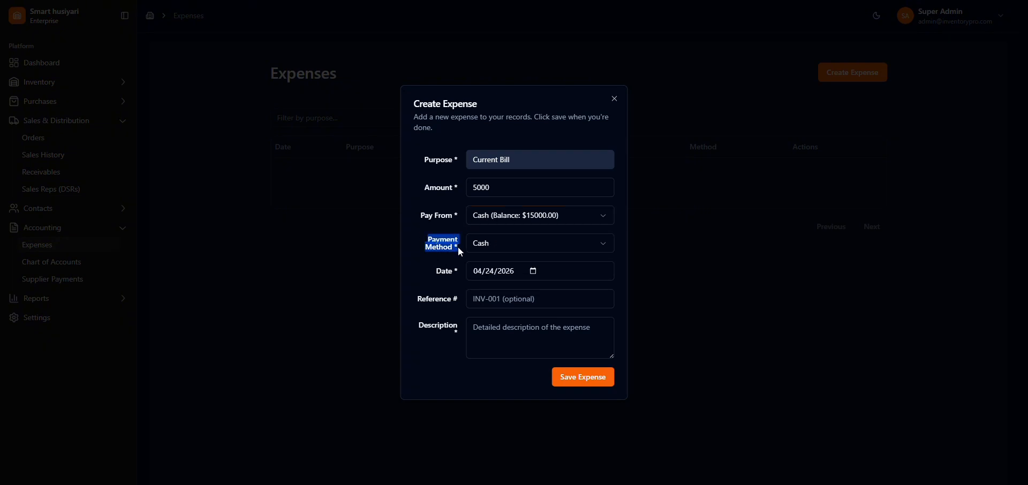
pyautogui.click(413, 244)
pyautogui.click(493, 249)
pyautogui.click(502, 242)
pyautogui.click(531, 272)
pyautogui.click(533, 271)
pyautogui.click(533, 272)
pyautogui.click(533, 272)
pyautogui.click(776, 269)
pyautogui.click(776, 269)
pyautogui.click(878, 65)
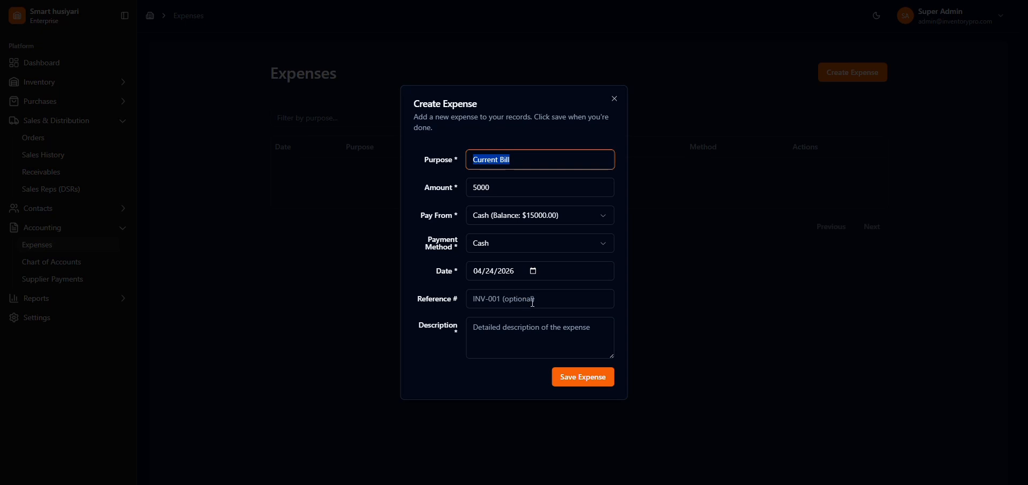
# Step: Enter gh as the required description and save the Current Bill expense
pyautogui.click(580, 384)
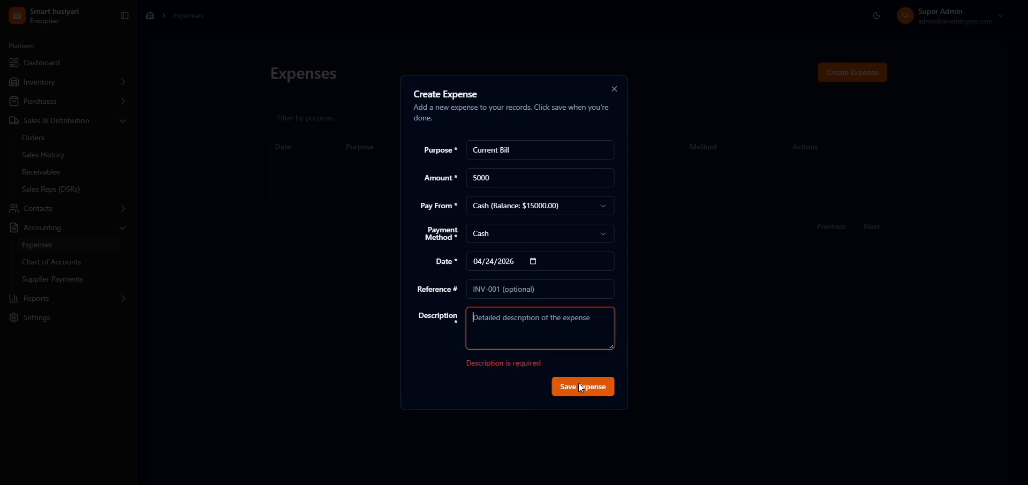
pyautogui.click(524, 311)
pyautogui.write('gh')
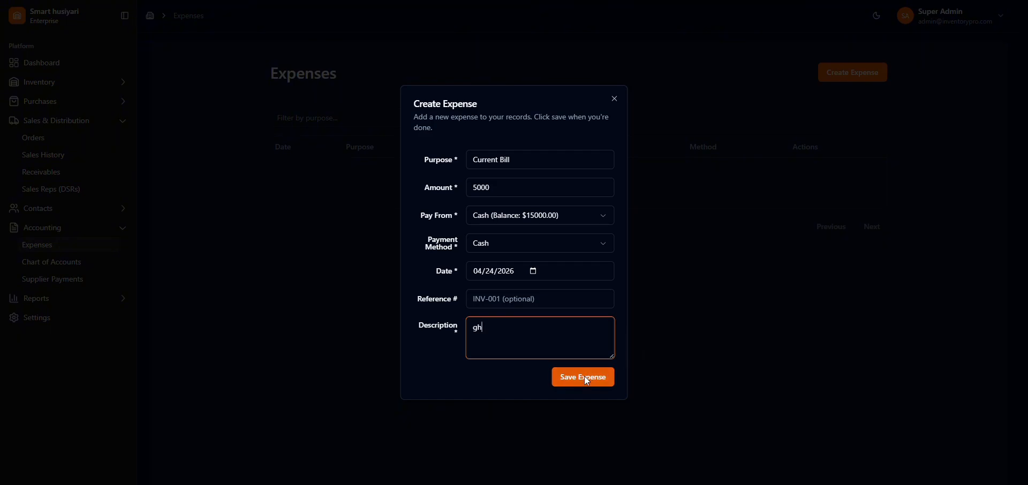
pyautogui.click(587, 382)
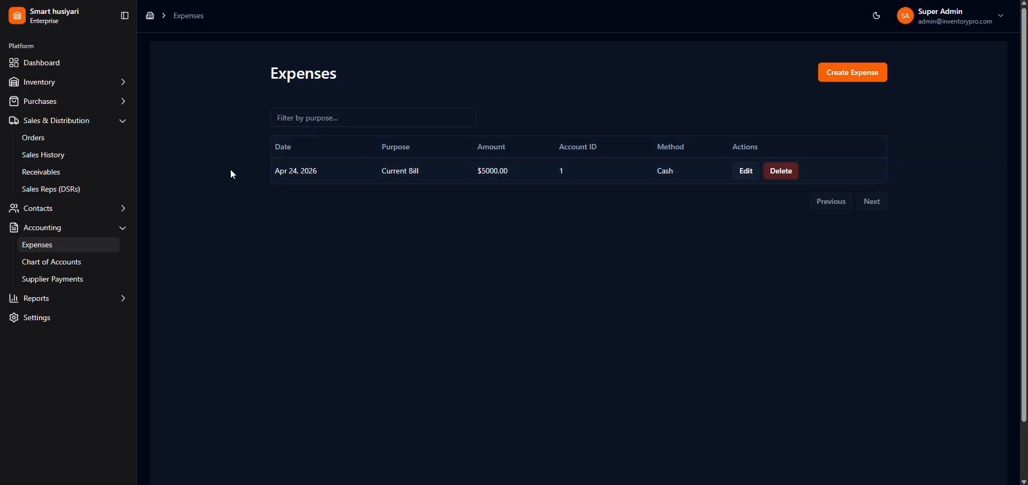
# Step: Start another expense with the purpose Wifi bill and an amount of 500, paid from the Cash account
pyautogui.click(844, 80)
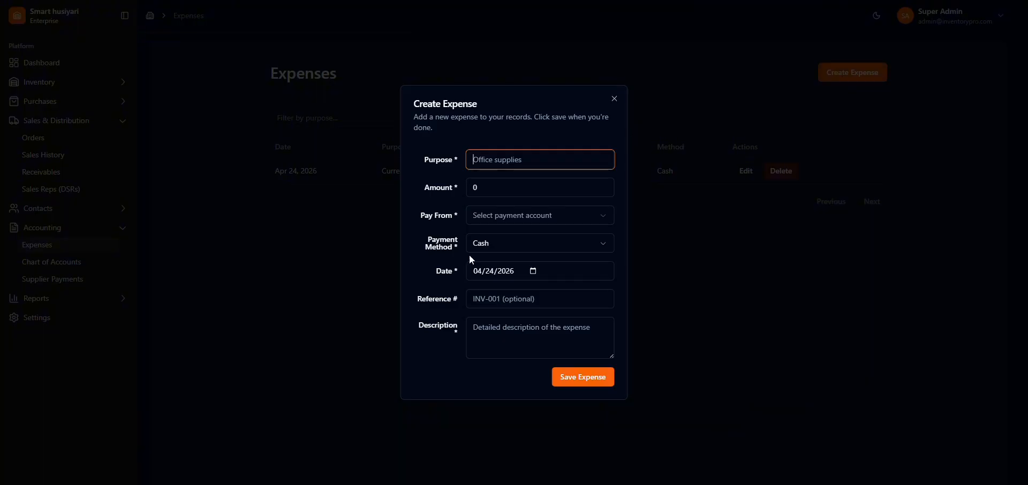
pyautogui.write('Wifi bill')
pyautogui.press('Tab')
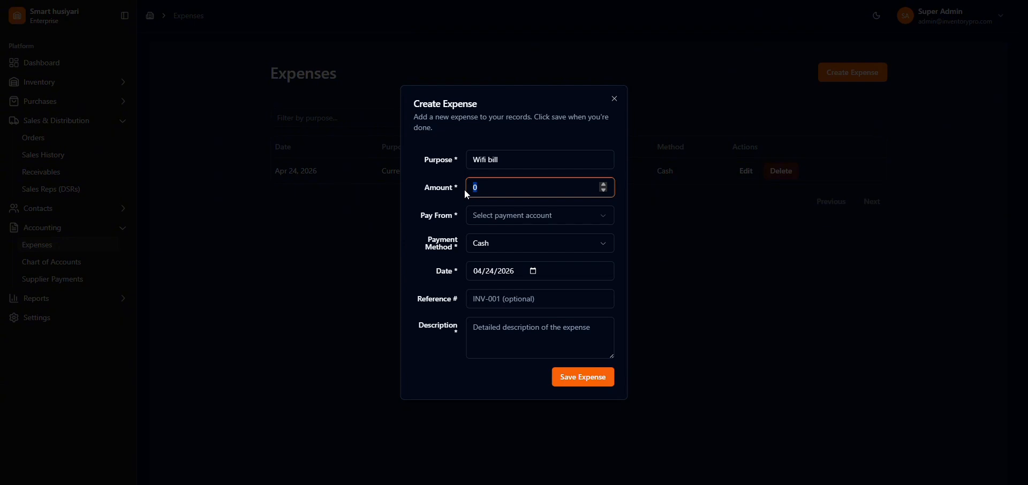
pyautogui.click(503, 216)
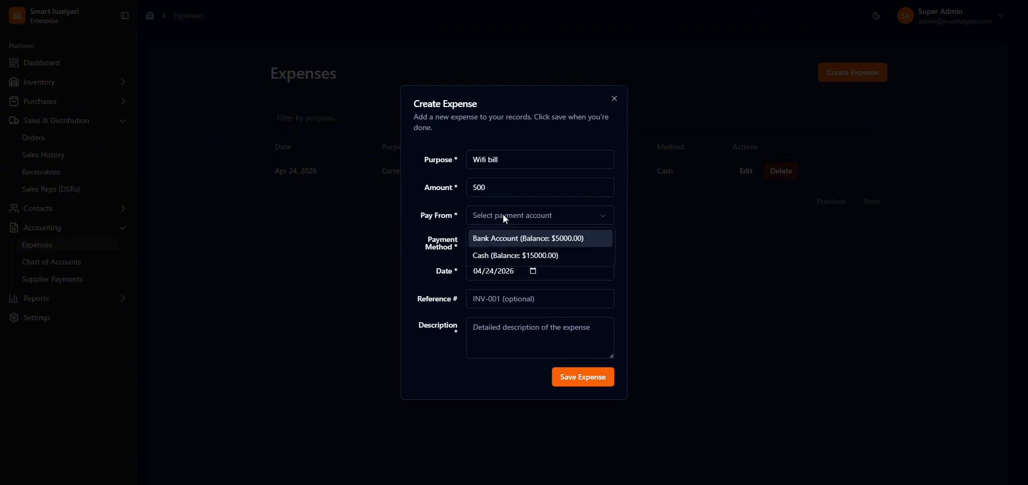
pyautogui.click(506, 256)
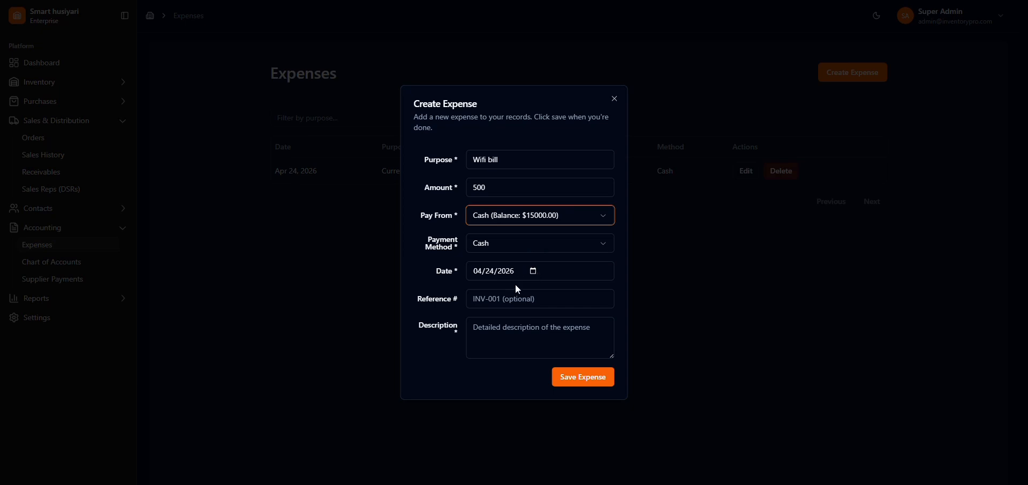
# Step: Enter gg as the description and save the Wifi bill expense
pyautogui.click(515, 336)
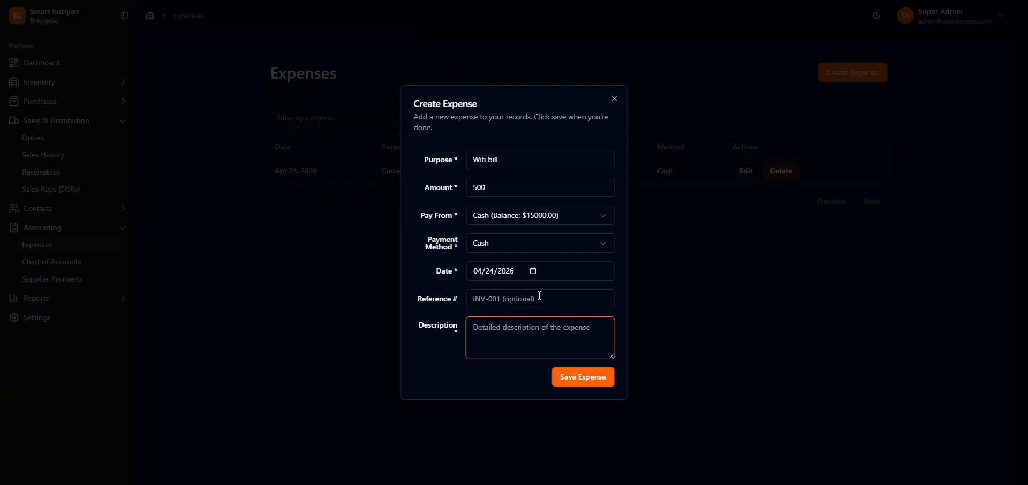
pyautogui.write('gg')
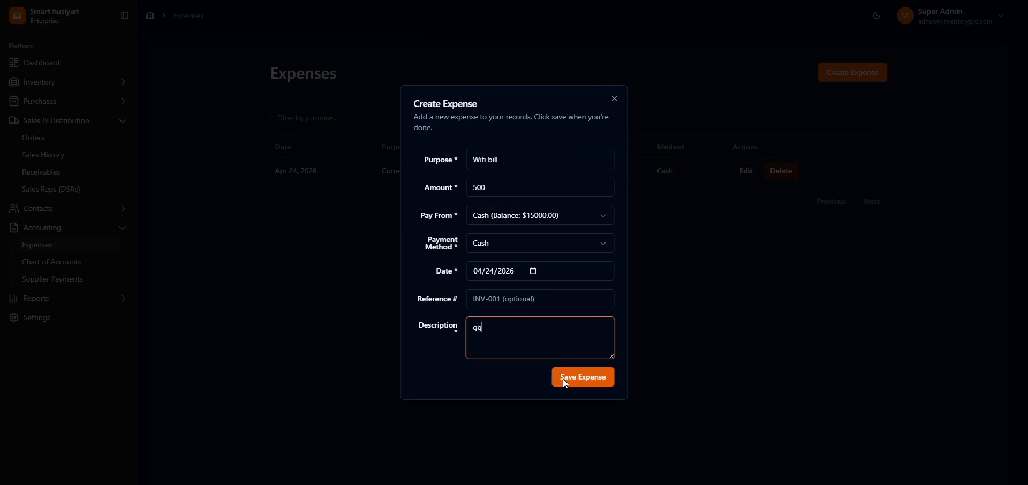
pyautogui.click(582, 378)
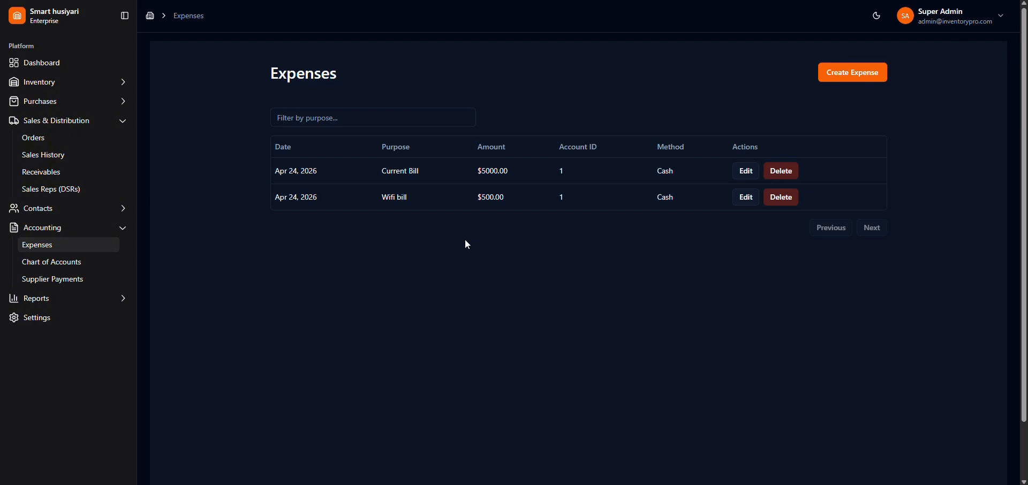
# Step: Try filtering the expense list by purpose with c, and clear the filter
pyautogui.click(378, 118)
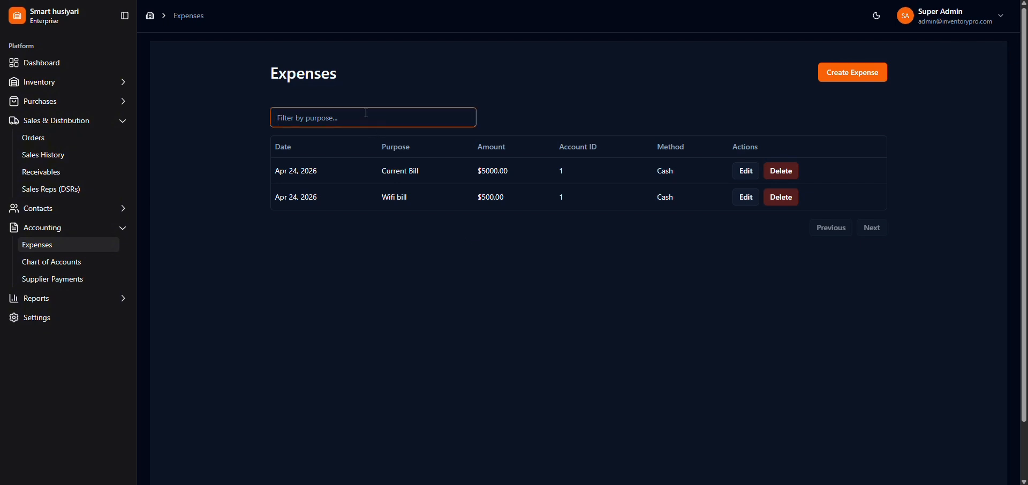
pyautogui.write('c')
pyautogui.press('BackSpace')
pyautogui.click(665, 86)
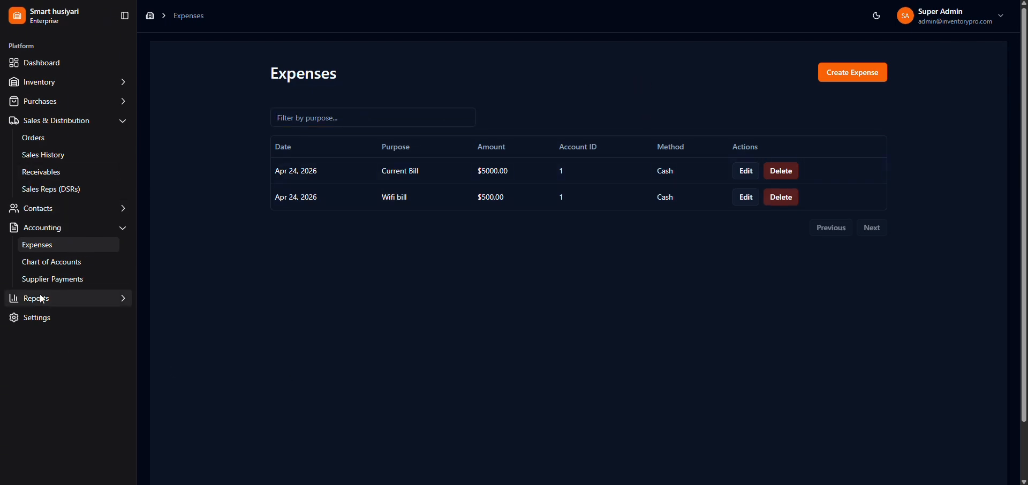
# Step: Collapse the Accounting and Sales & Distribution groups, and open the customer list under Contacts
pyautogui.click(119, 230)
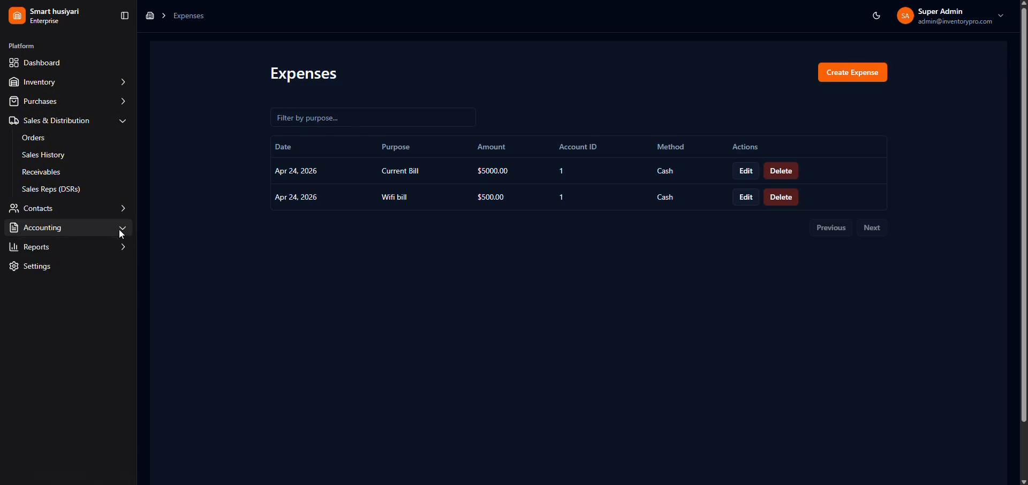
pyautogui.click(121, 124)
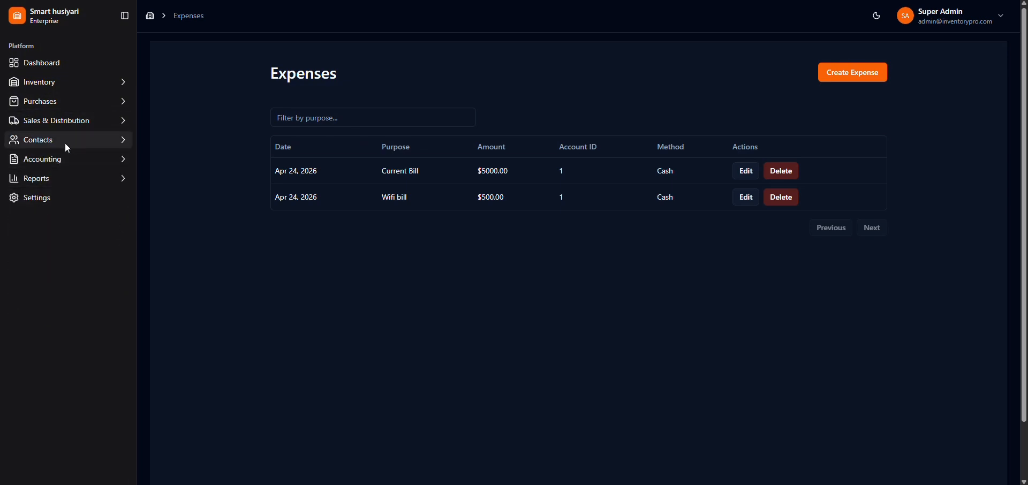
pyautogui.click(41, 150)
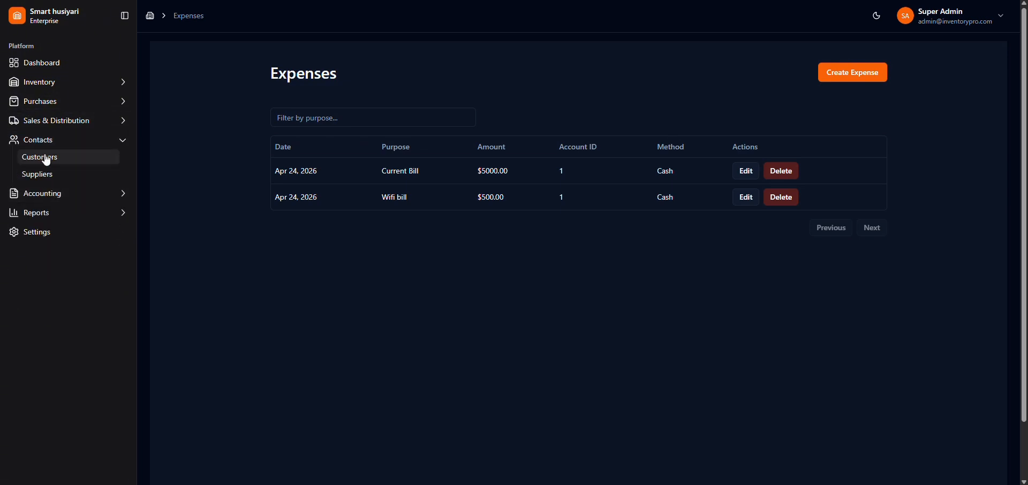
pyautogui.click(45, 157)
pyautogui.click(52, 180)
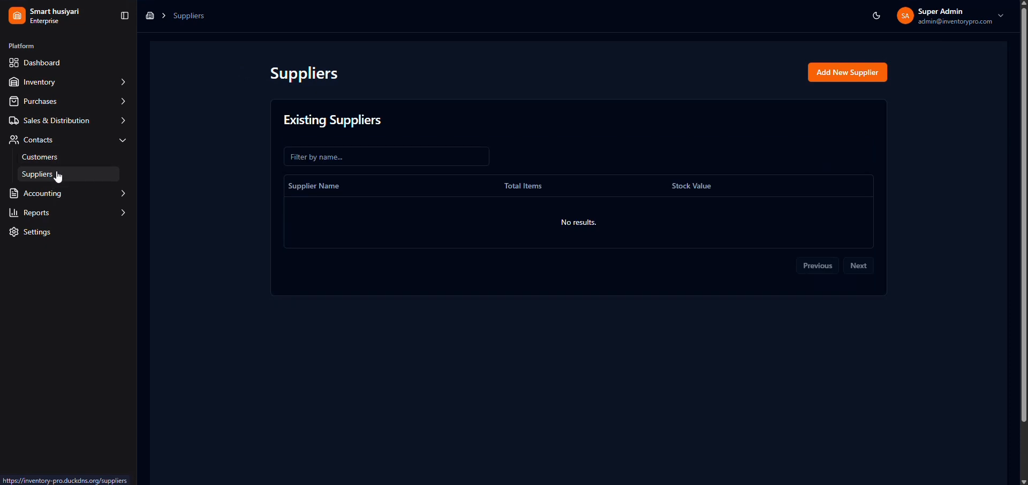
pyautogui.click(63, 163)
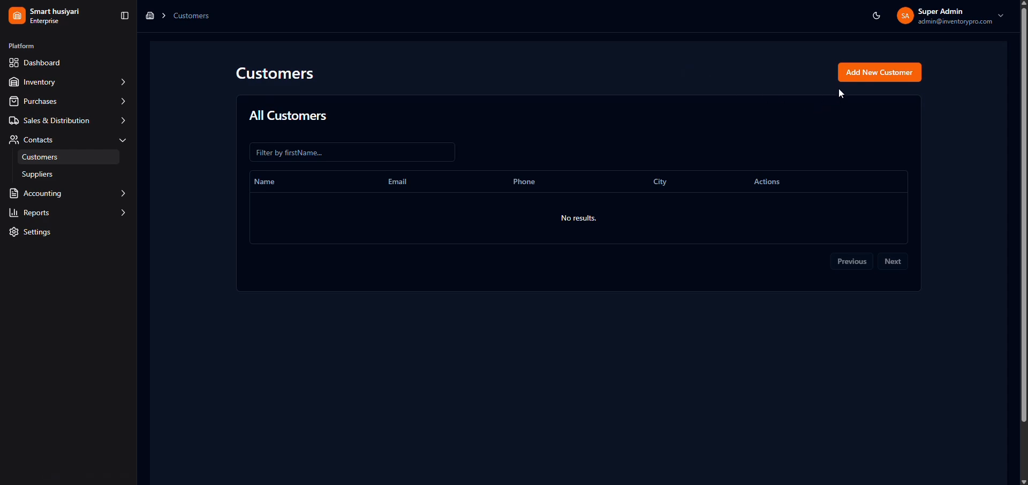
# Step: Start a new customer record and enter the customer's first and last name
pyautogui.click(860, 72)
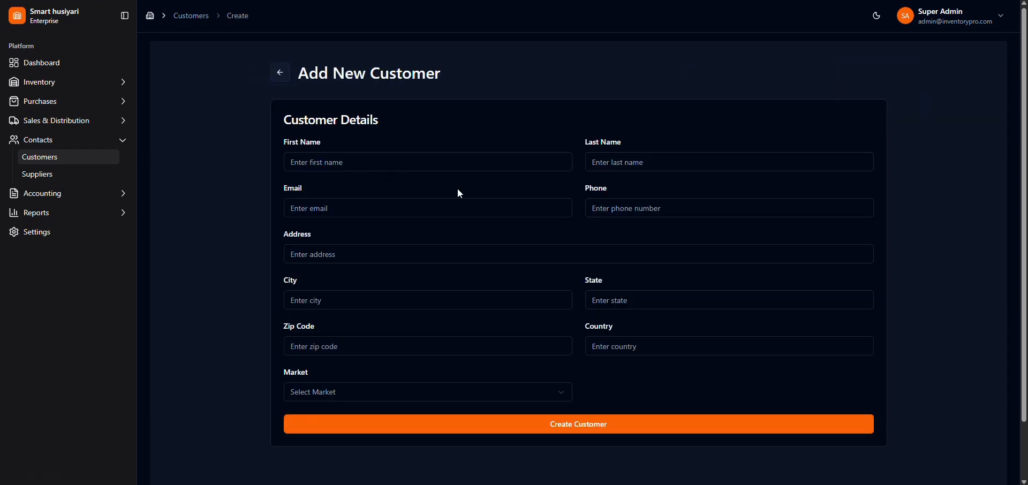
pyautogui.click(372, 164)
pyautogui.click(679, 169)
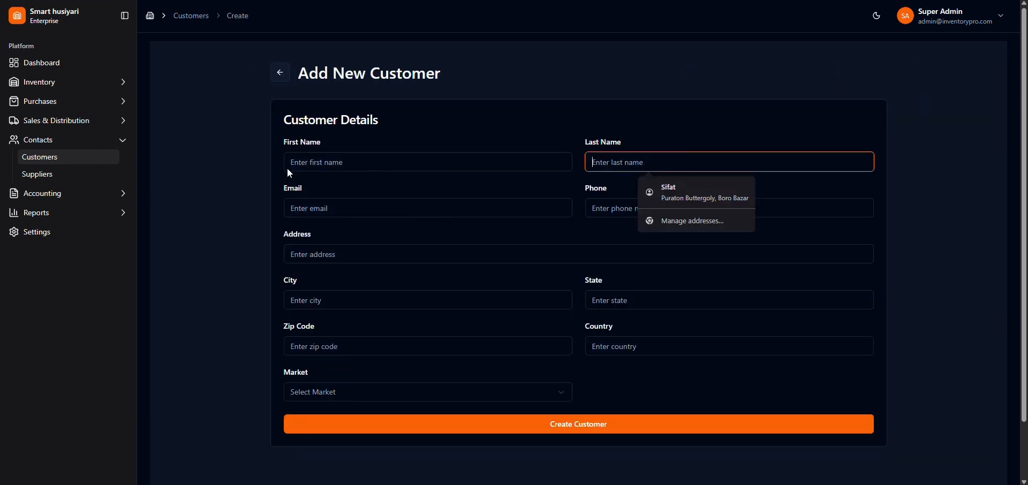
pyautogui.click(343, 163)
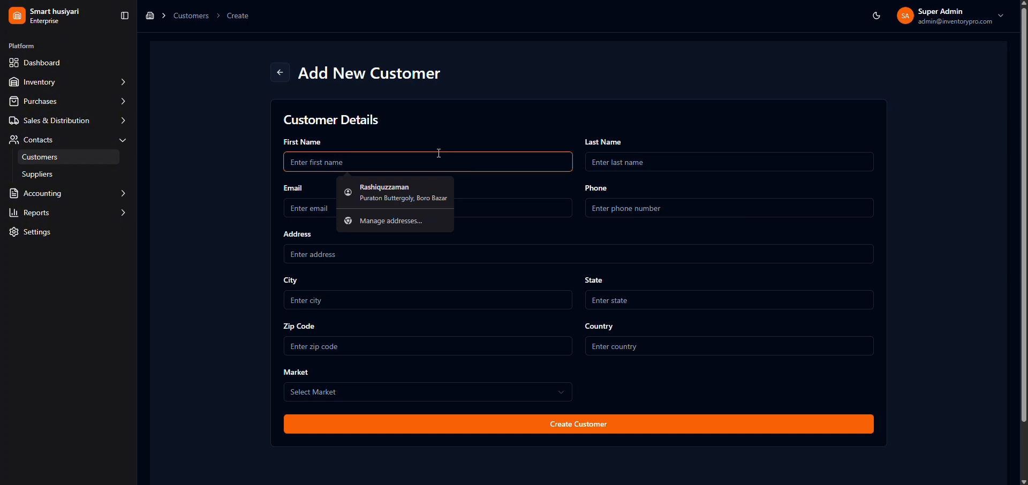
pyautogui.write('E')
pyautogui.press('BackSpace')
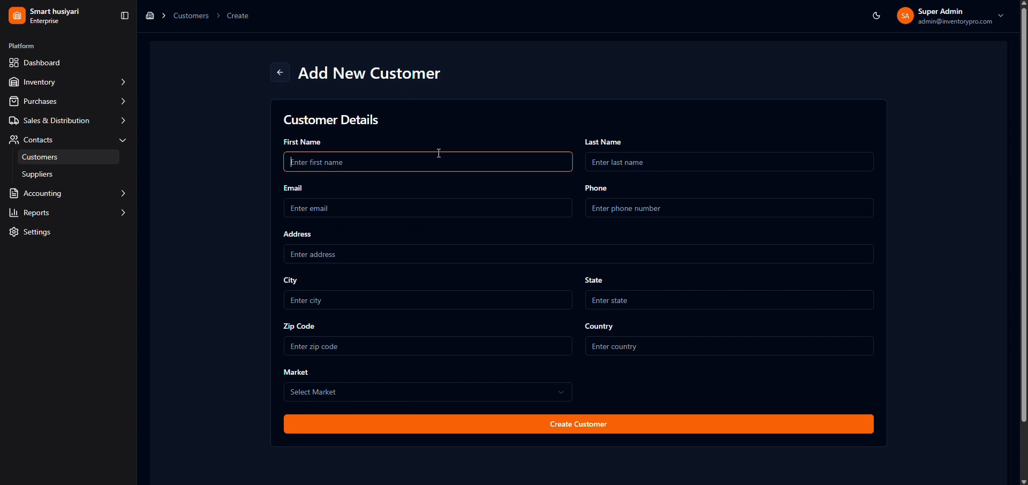
pyautogui.click(594, 167)
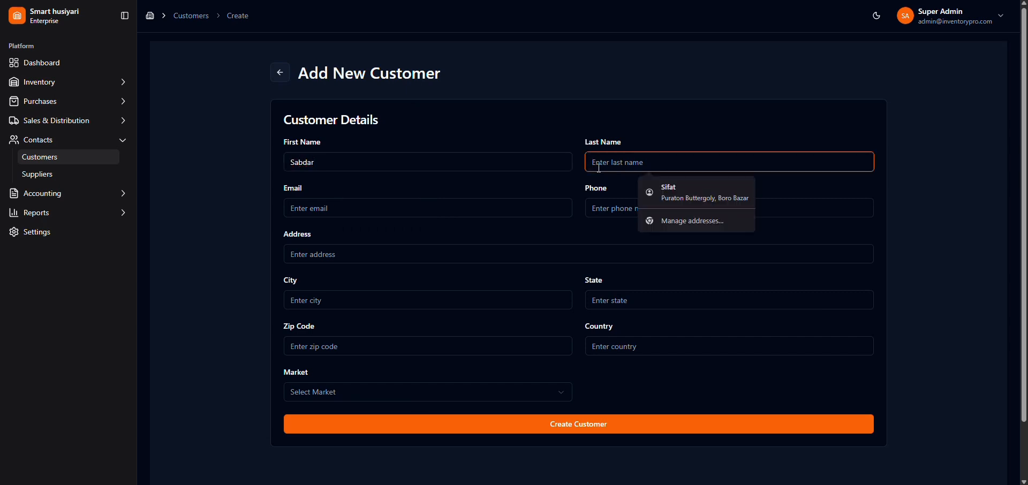
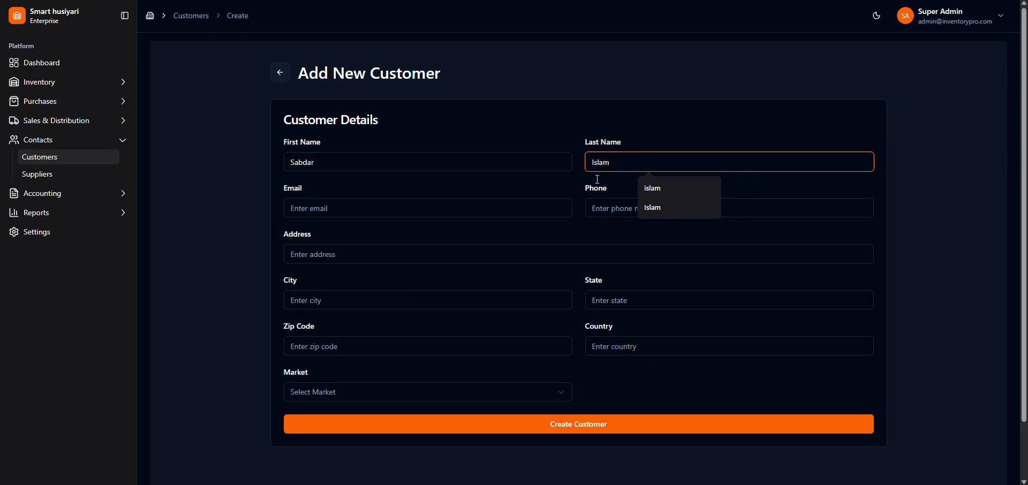
# Step: Look through the email, phone, state and market fields, and try to create the customer with only the name filled in
pyautogui.click(600, 209)
pyautogui.click(482, 207)
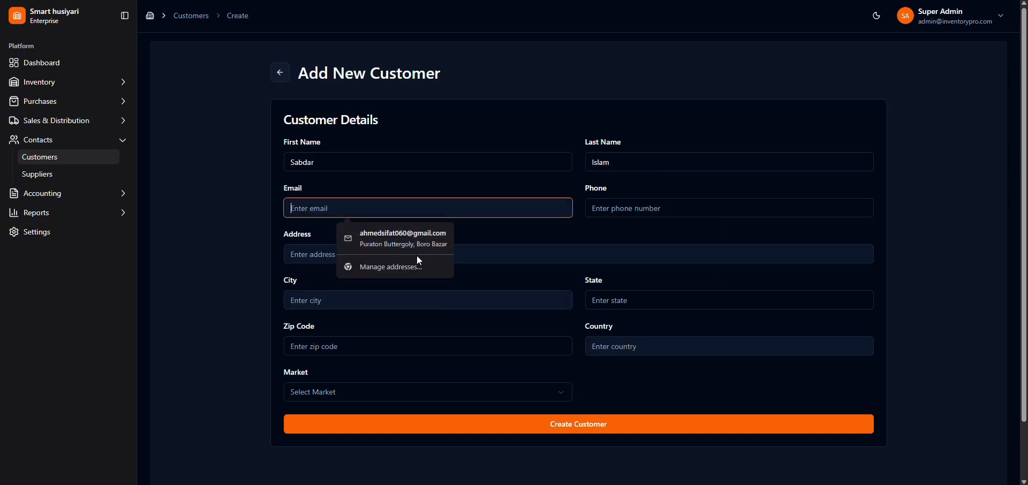
pyautogui.click(659, 306)
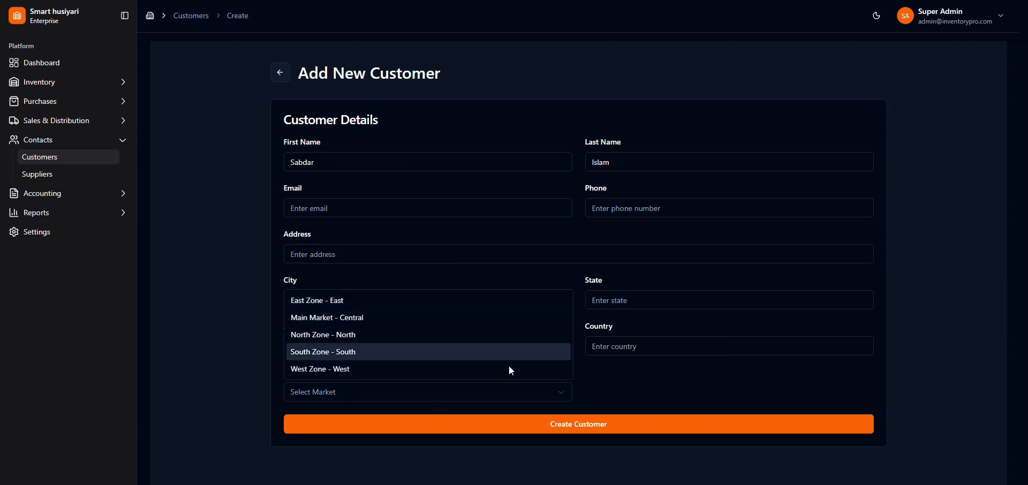
pyautogui.click(631, 426)
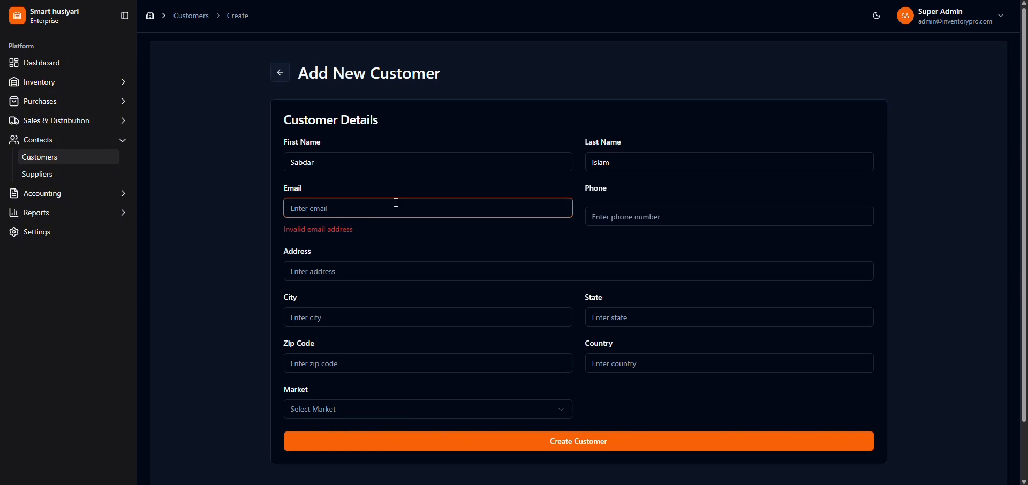
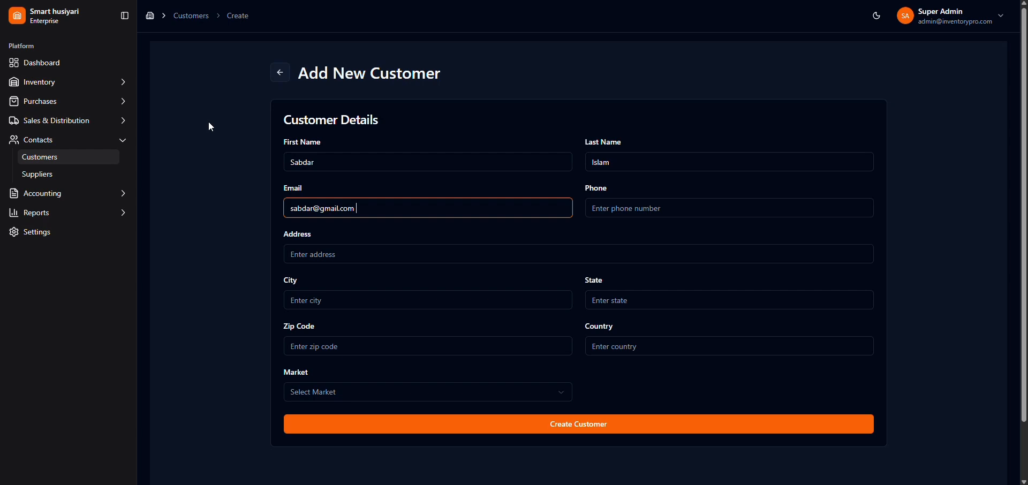
# Step: Create the customer with the email address filled in, and view the new customer's details
pyautogui.scroll(-2, 425, 393)
pyautogui.click(430, 372)
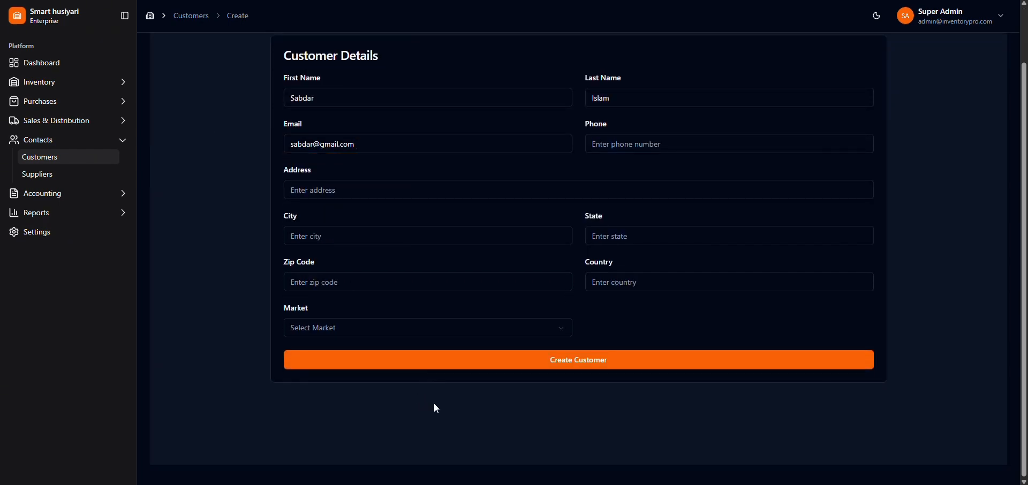
pyautogui.click(609, 361)
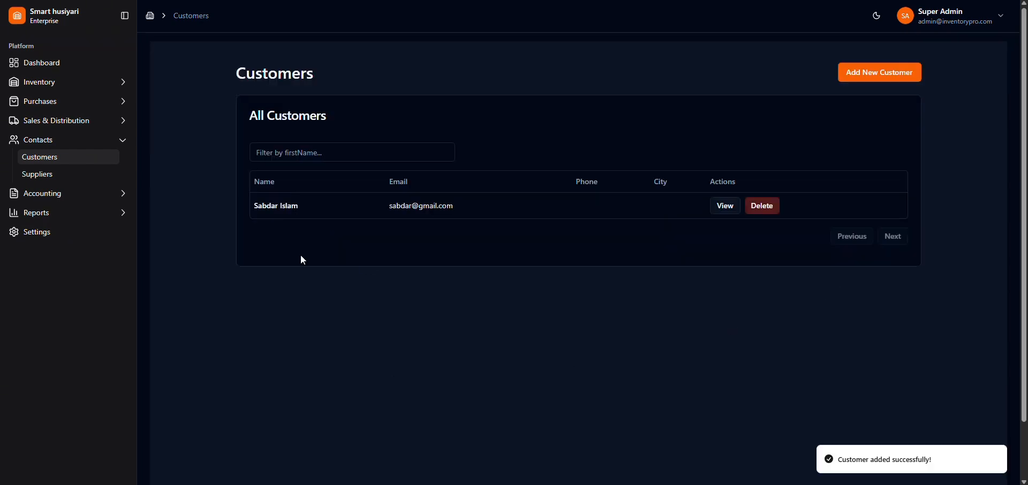
pyautogui.click(730, 213)
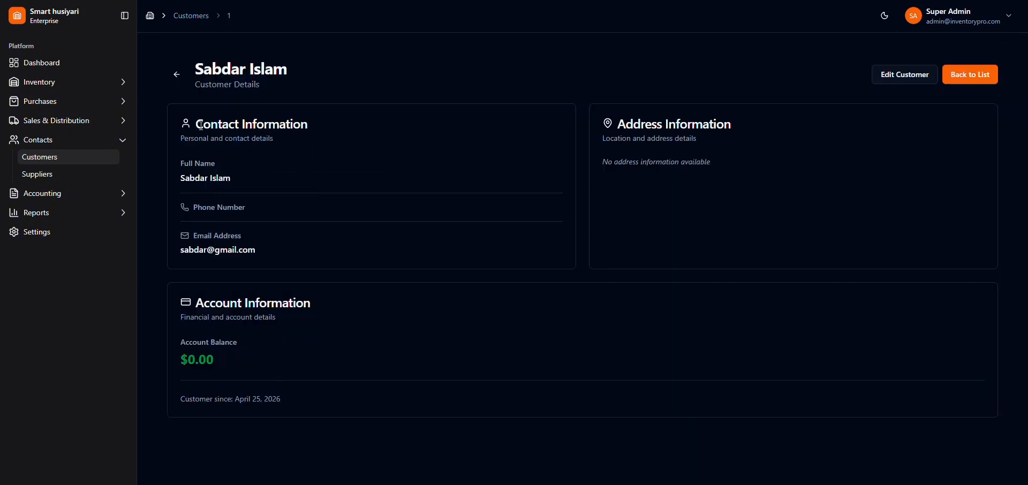
pyautogui.click(172, 72)
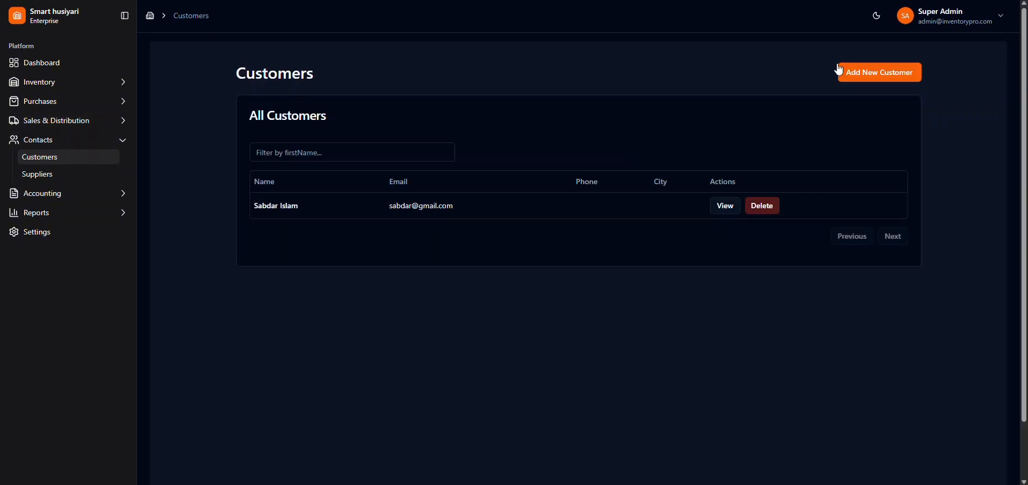
# Step: Start a second customer record and enter the customer's first and last name
pyautogui.click(856, 72)
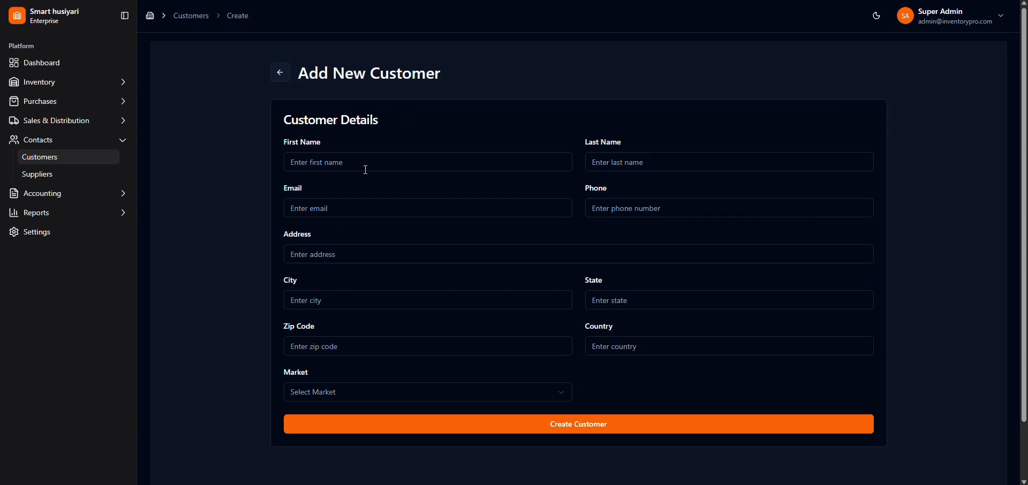
pyautogui.click(400, 160)
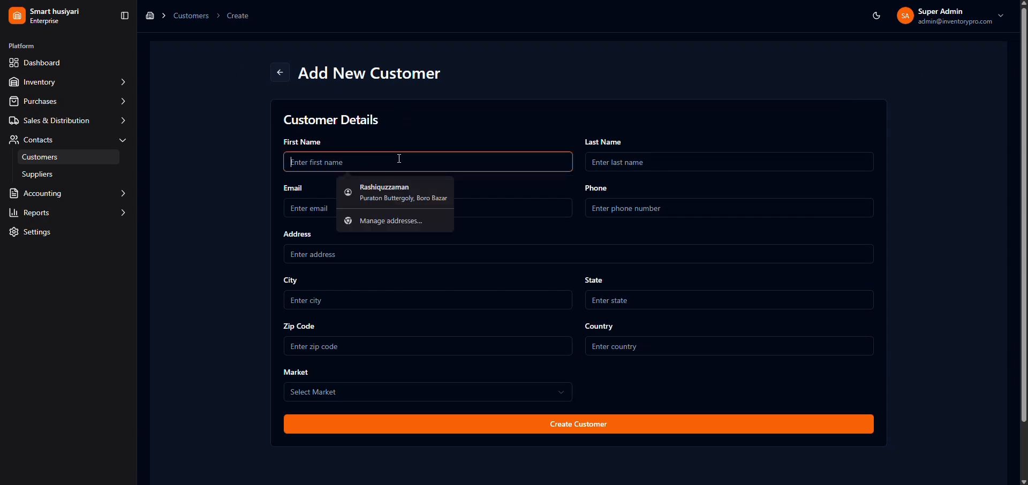
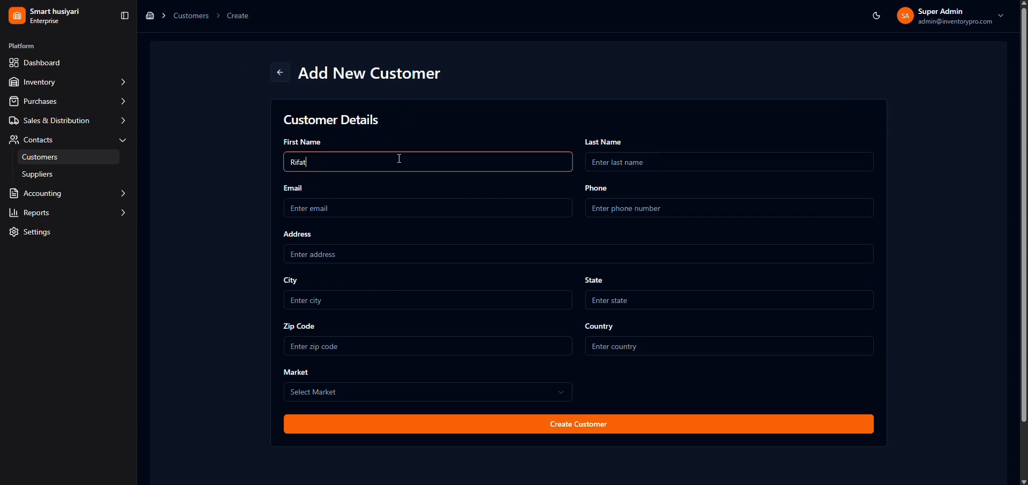
pyautogui.click(676, 163)
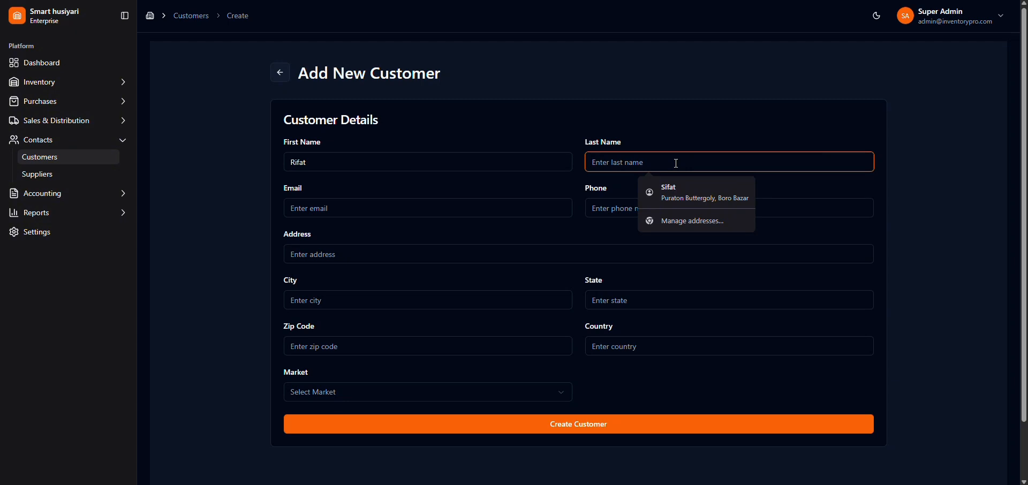
pyautogui.write('Al')
pyautogui.press('BackSpace')
pyautogui.press('BackSpace')
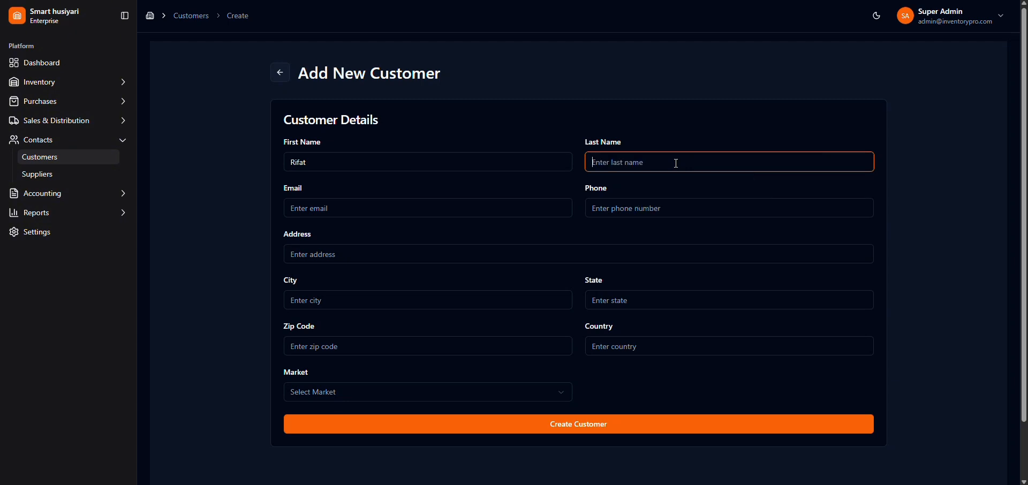
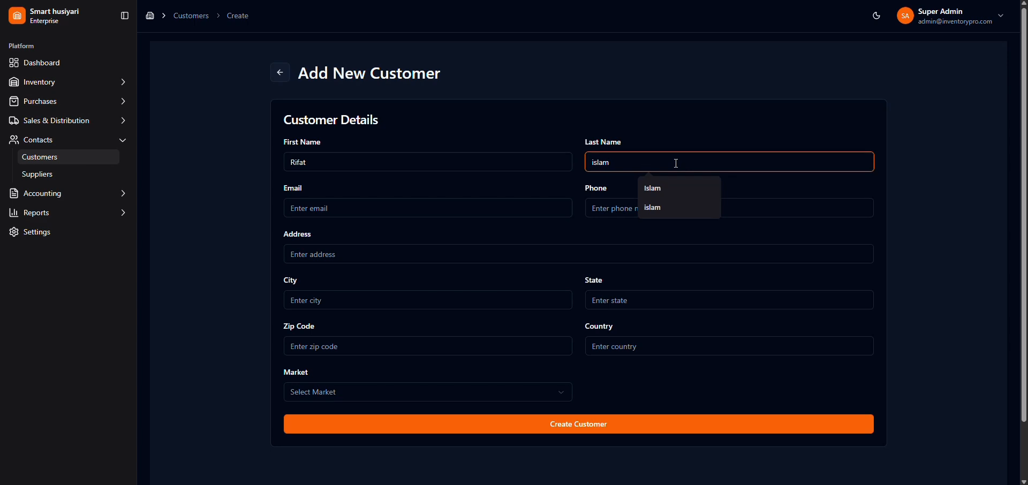
# Step: Enter the second customer's email address and create the customer
pyautogui.click(317, 208)
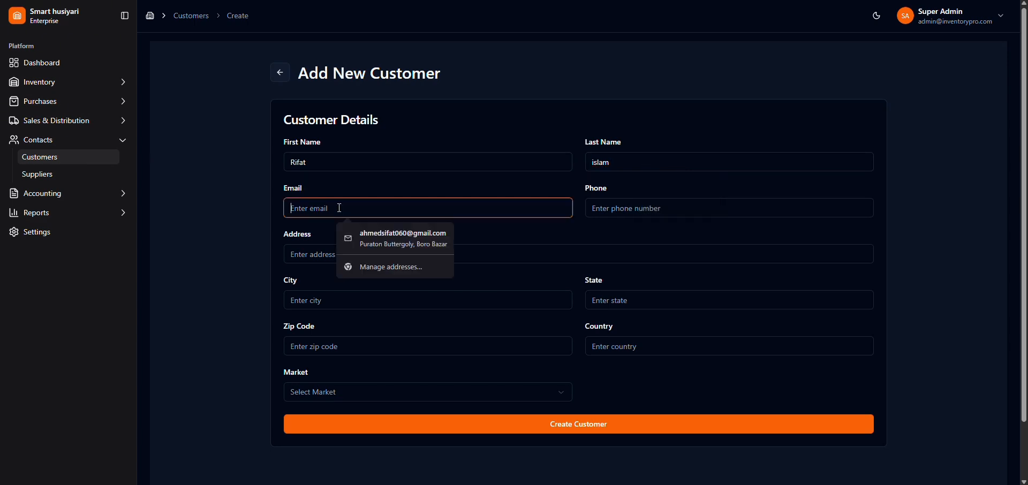
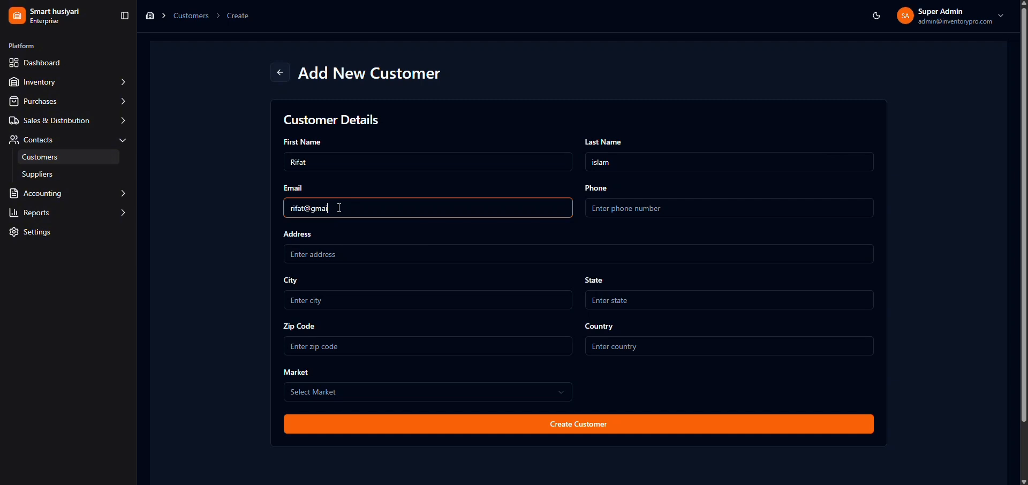
pyautogui.scroll(-1, 566, 425)
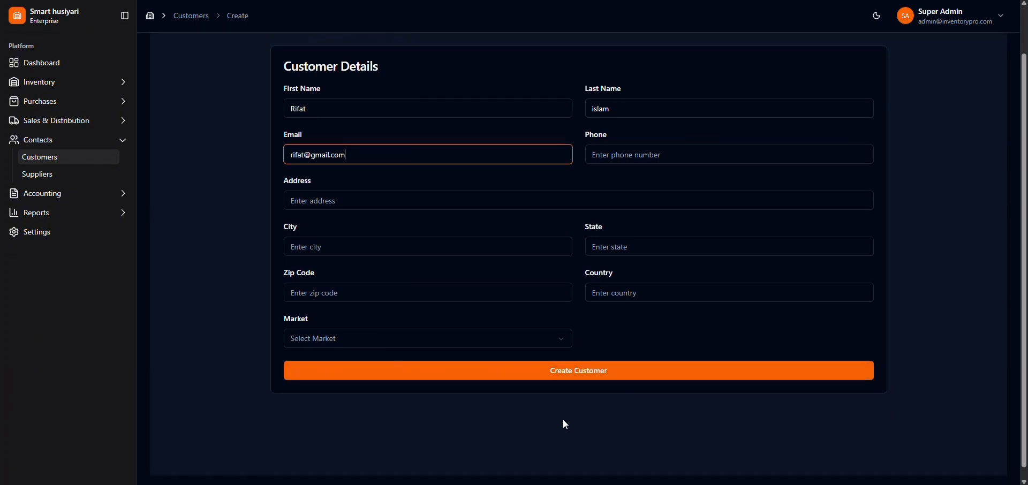
pyautogui.click(599, 377)
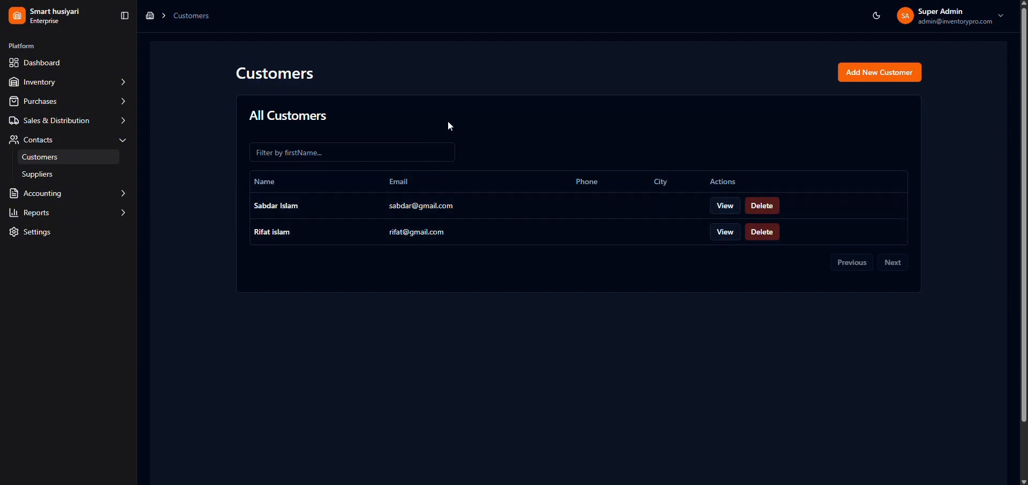
# Step: Filter the customer list by first name with sa, and clear the filter
pyautogui.click(383, 159)
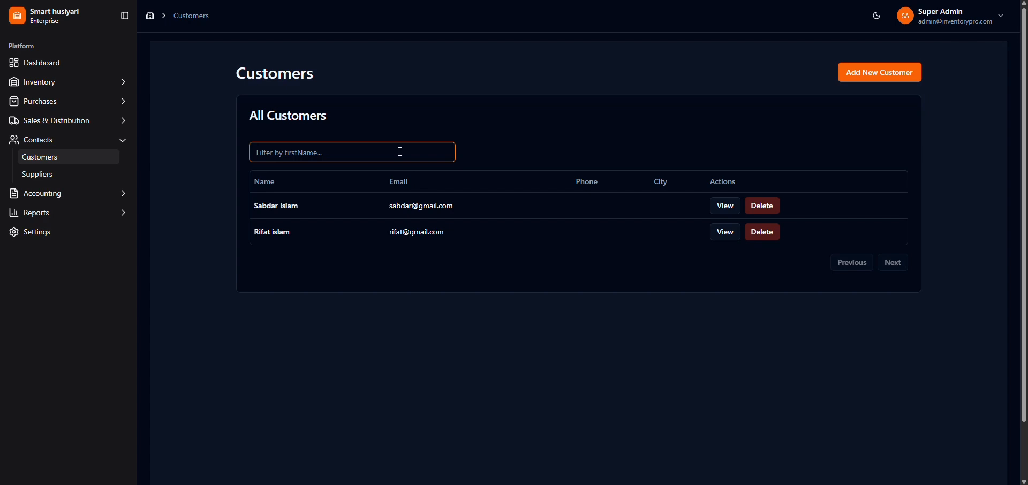
pyautogui.write('sa')
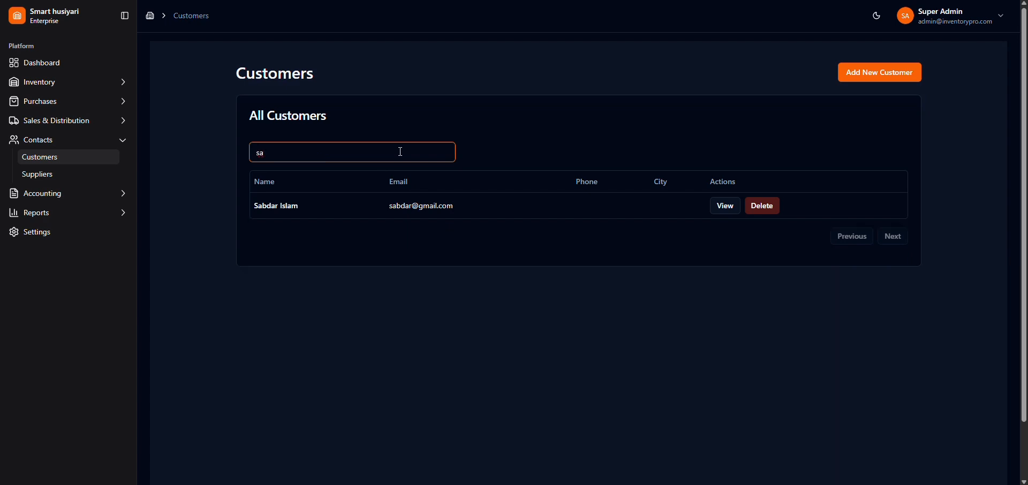
pyautogui.press('BackSpace')
pyautogui.press('BackSpace')
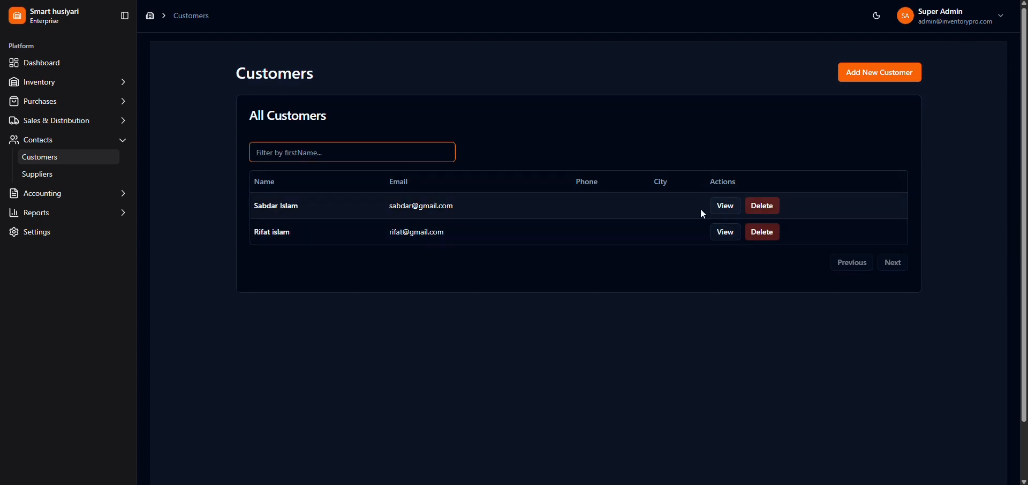
# Step: Open the first customer's details and examine the contact and address information
pyautogui.click(727, 206)
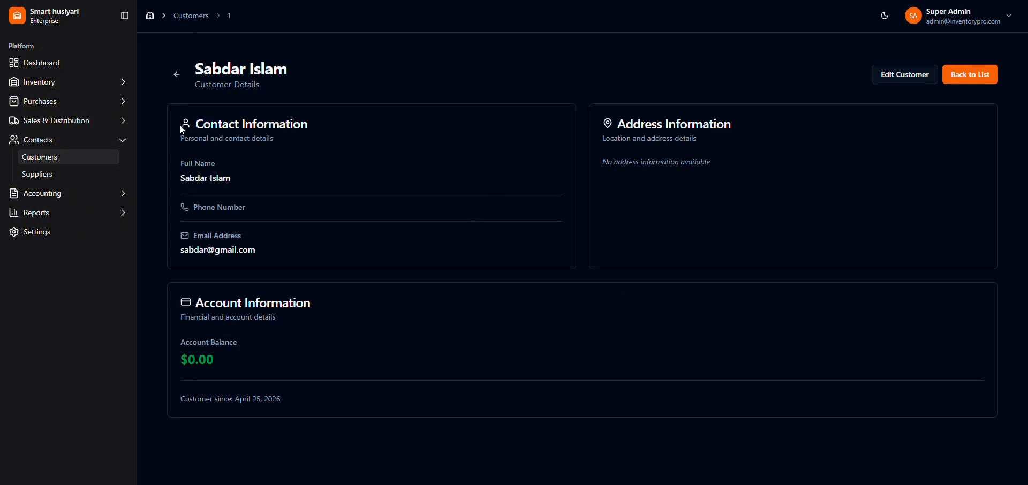
pyautogui.moveTo(232, 179); pyautogui.dragTo(174, 176)
pyautogui.click(305, 244)
pyautogui.moveTo(728, 128); pyautogui.dragTo(667, 141)
pyautogui.click(743, 159)
# Step: Try to open the first customer for editing, and go back to the customer list
pyautogui.click(899, 80)
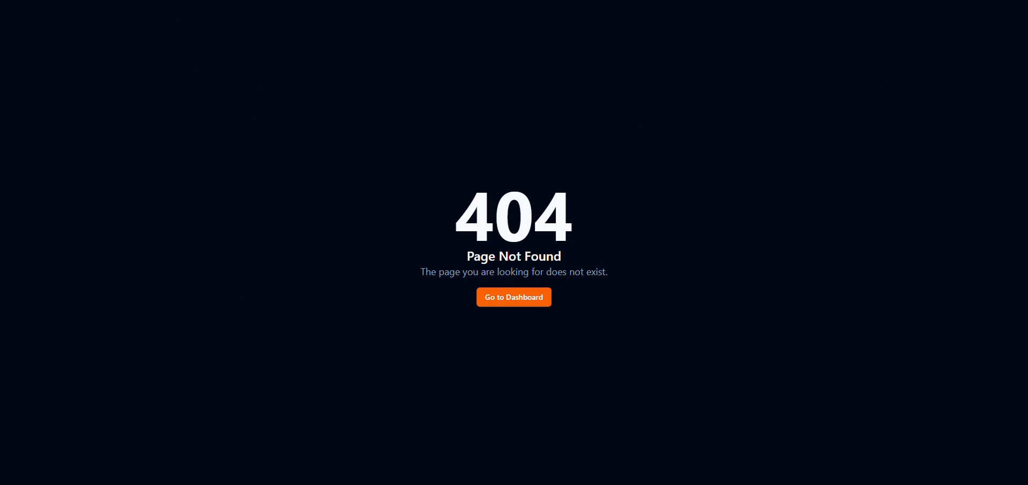
pyautogui.hotkey('alt', 'Left')
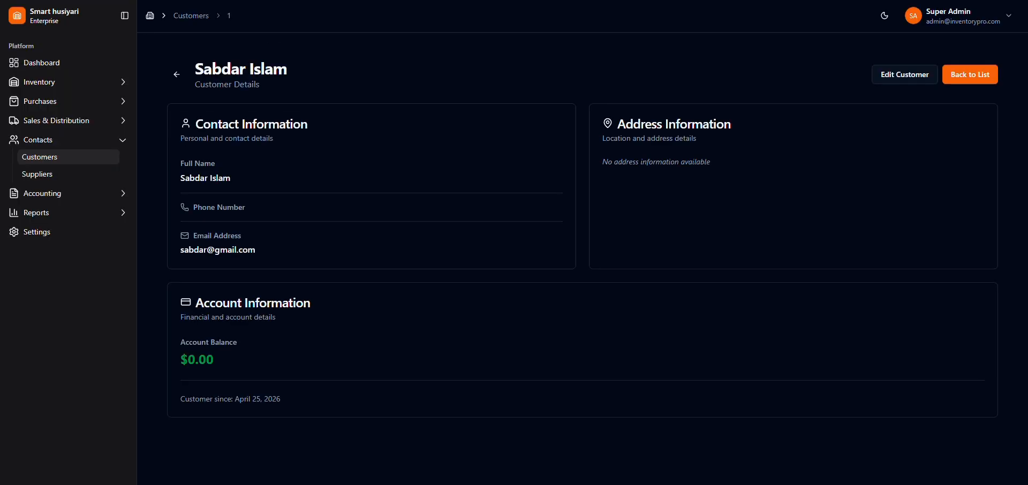
pyautogui.click(898, 77)
pyautogui.hotkey('alt', 'Left')
pyautogui.click(968, 72)
# Step: View the second customer's details and return to the customer list
pyautogui.scroll(-2, 345, 303)
pyautogui.scroll(1, 581, 207)
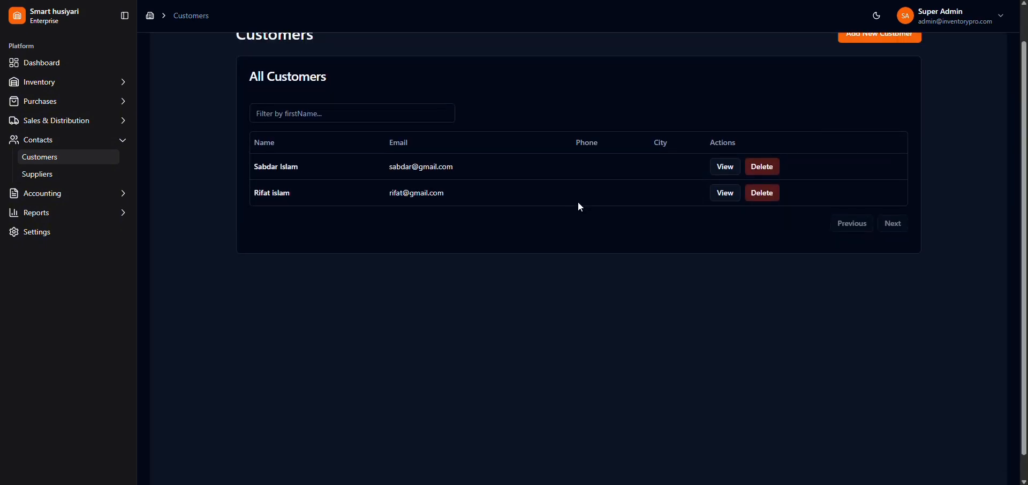
pyautogui.scroll(1, 581, 206)
pyautogui.click(722, 231)
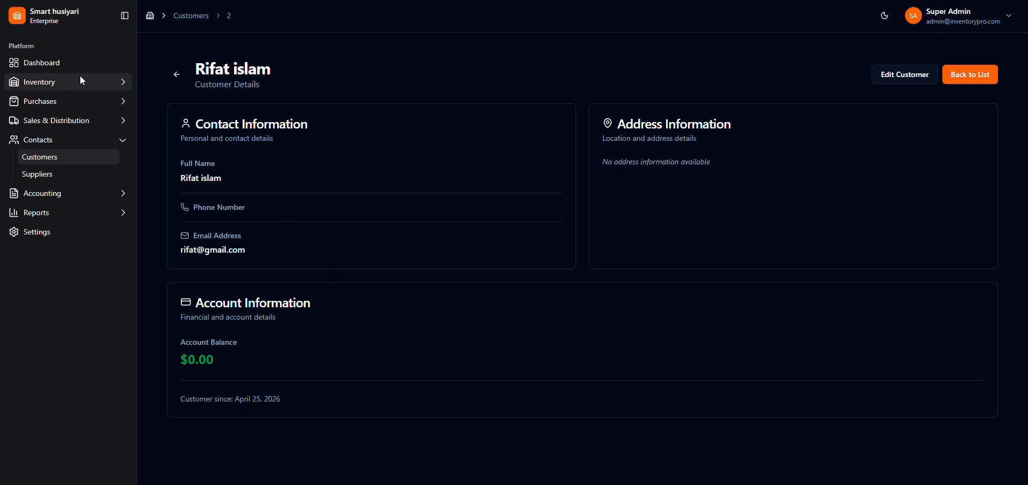
pyautogui.click(175, 75)
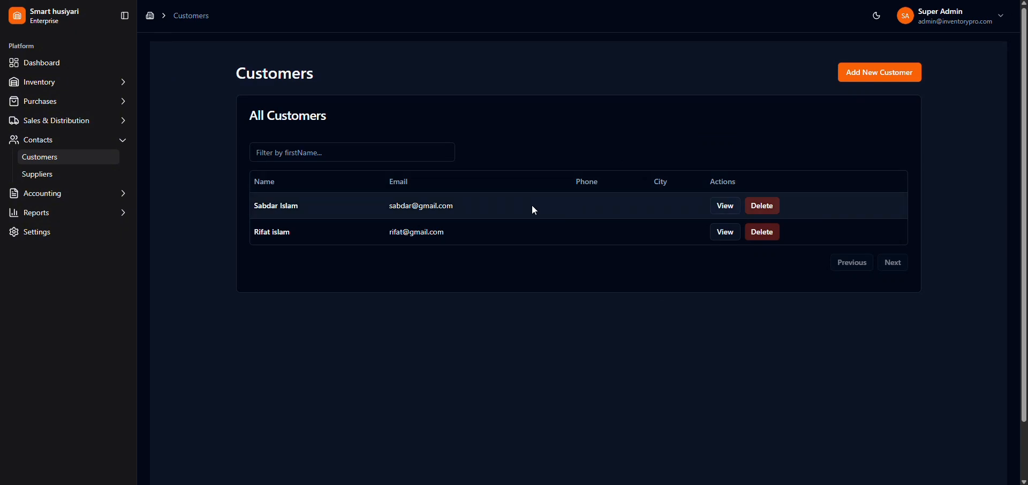
pyautogui.moveTo(244, 73); pyautogui.dragTo(350, 91)
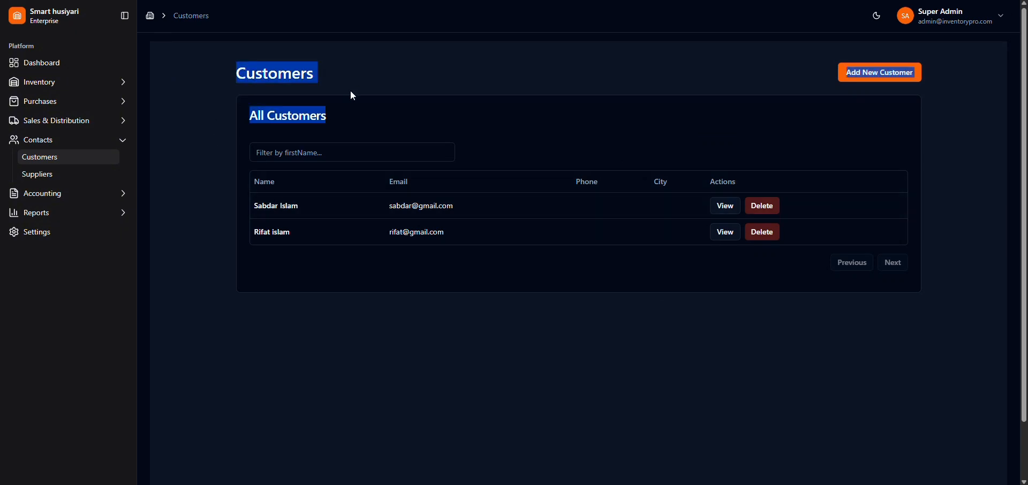
# Step: Open the supplier list under Contacts
pyautogui.click(38, 174)
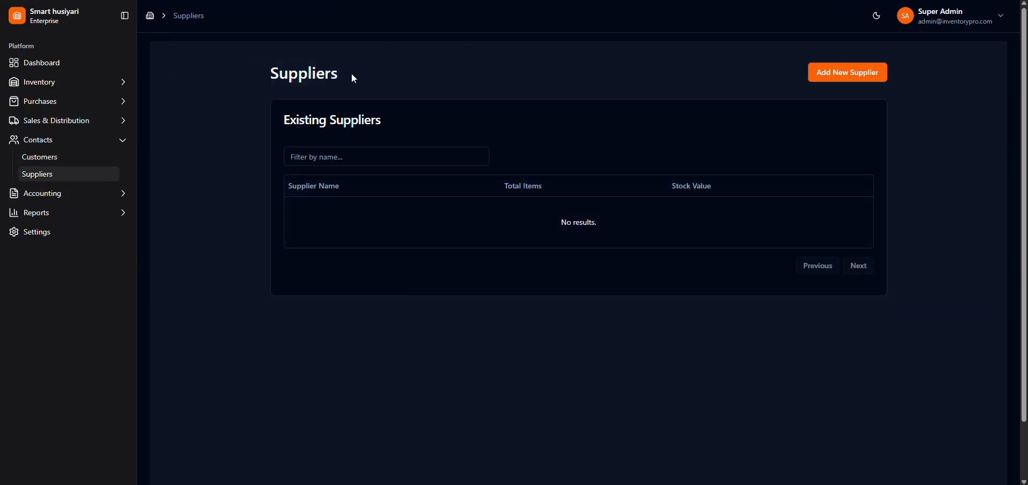
pyautogui.moveTo(256, 75); pyautogui.dragTo(363, 75)
pyautogui.click(448, 77)
# Step: Start a new supplier record and set the supplier name to Matador
pyautogui.click(856, 68)
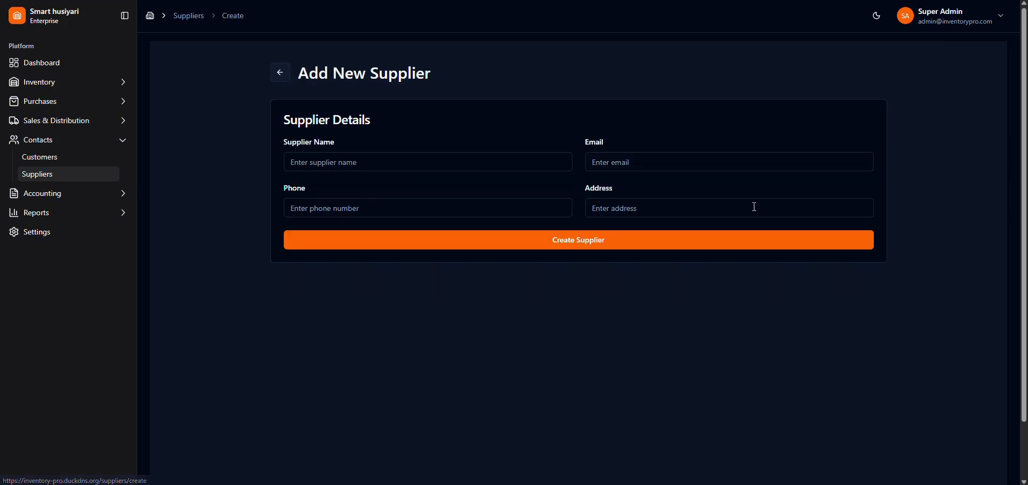
pyautogui.click(331, 165)
pyautogui.click(347, 163)
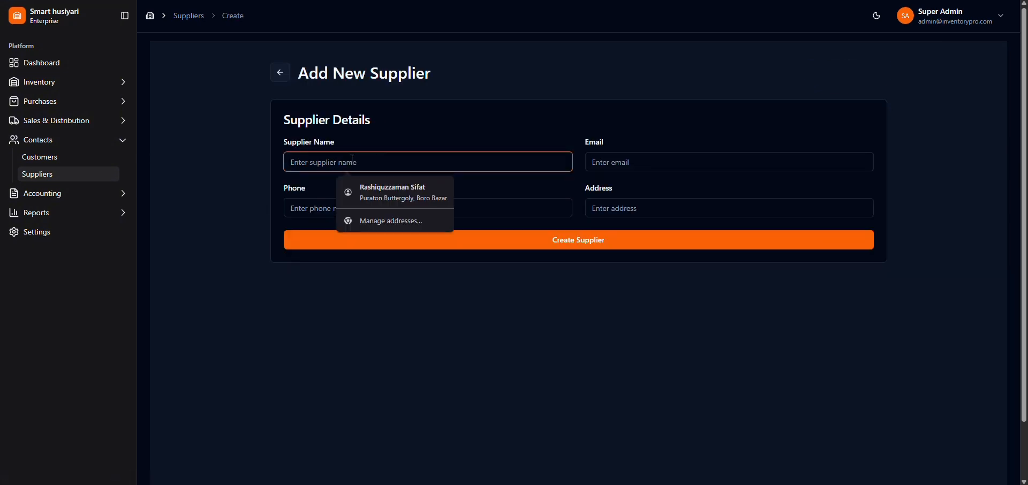
pyautogui.write('Ma')
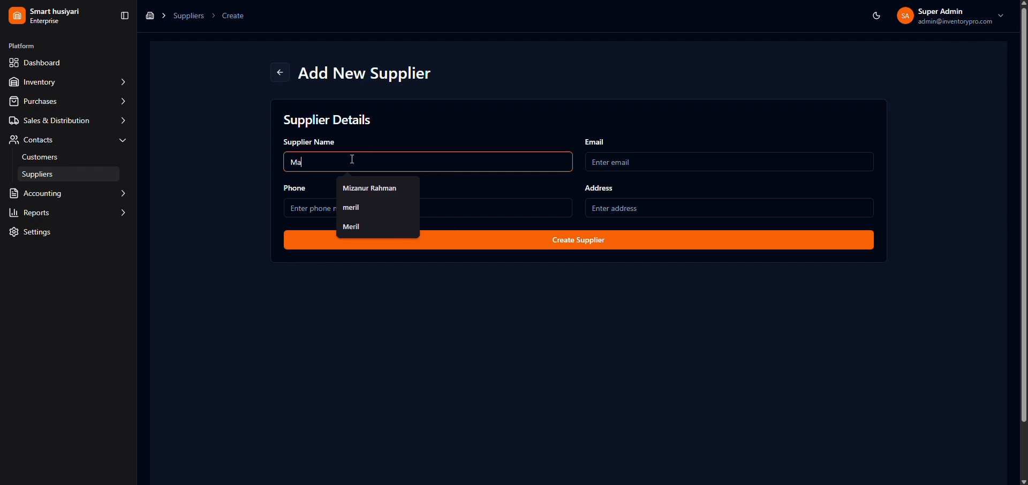
pyautogui.write('tador')
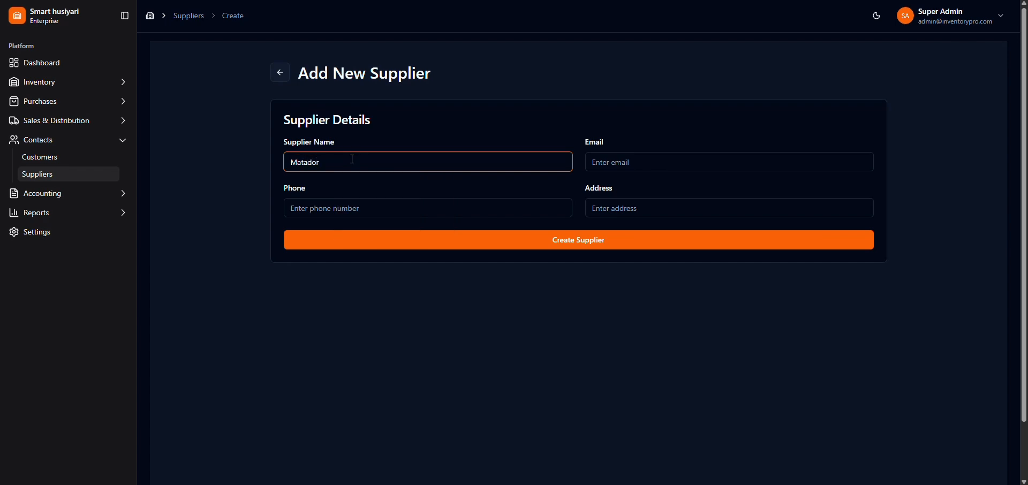
# Step: Fill in the supplier's e-mail, leave the phone and address empty, and create the Matador supplier
pyautogui.click(651, 160)
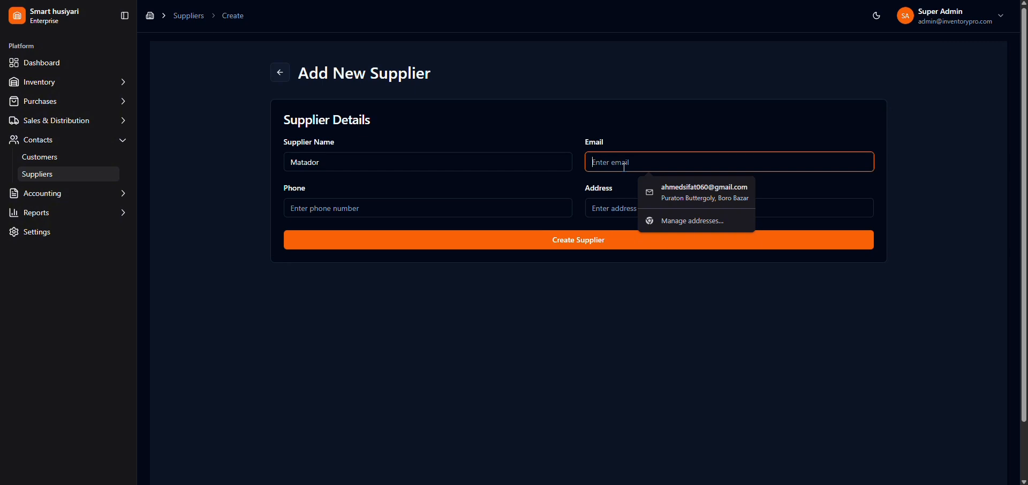
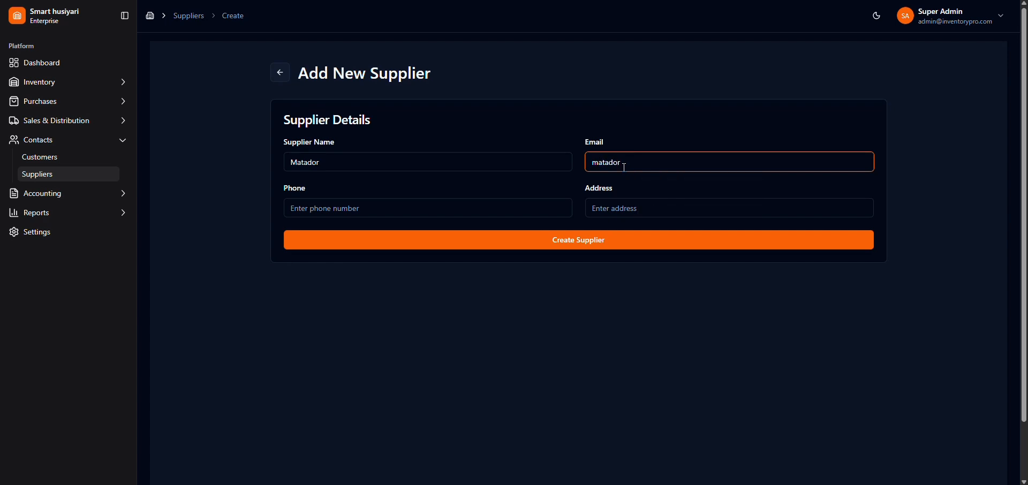
pyautogui.click(368, 207)
pyautogui.click(595, 210)
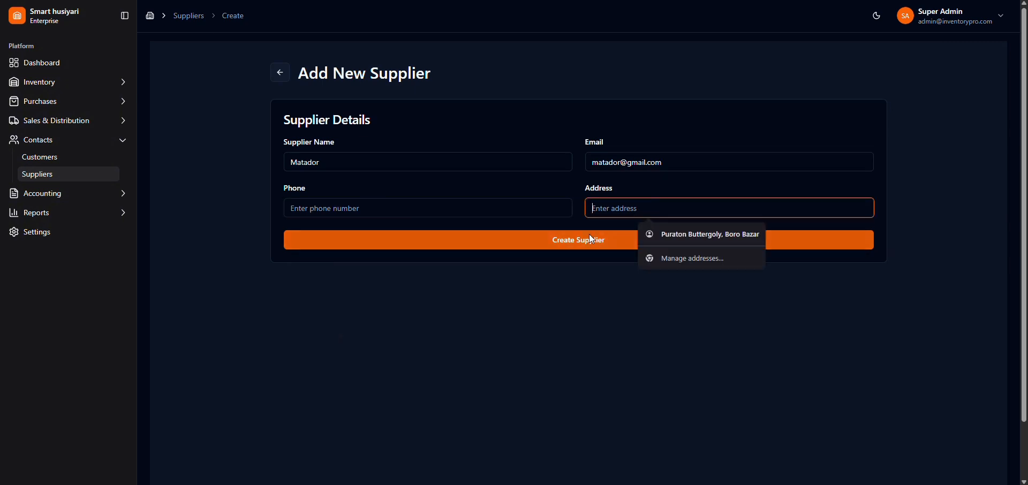
pyautogui.click(590, 236)
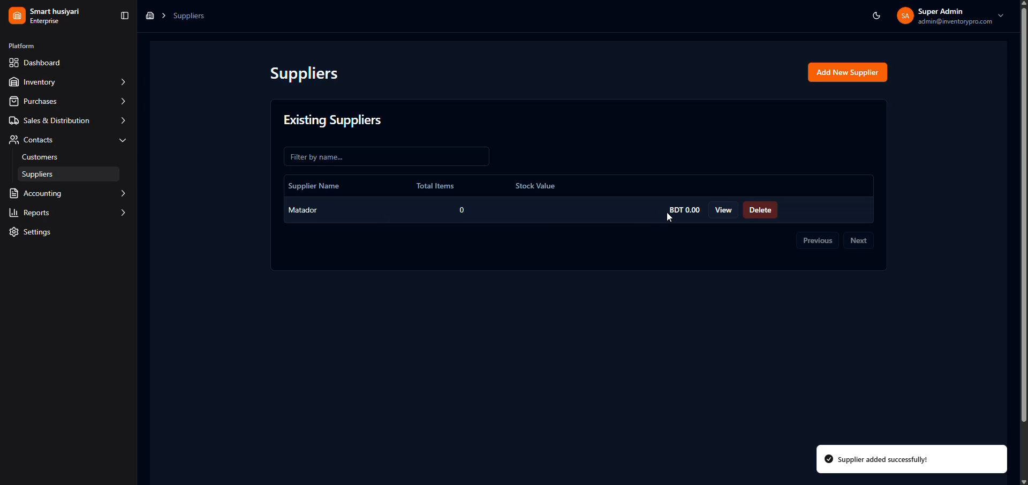
# Step: Check Matador's stock value in the supplier list and open the supplier's details
pyautogui.moveTo(673, 212); pyautogui.dragTo(702, 213)
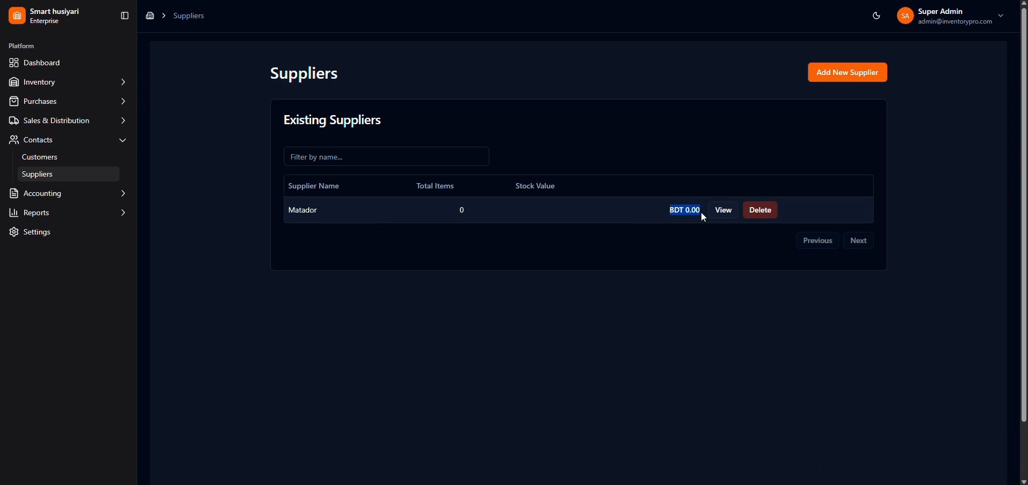
pyautogui.click(669, 264)
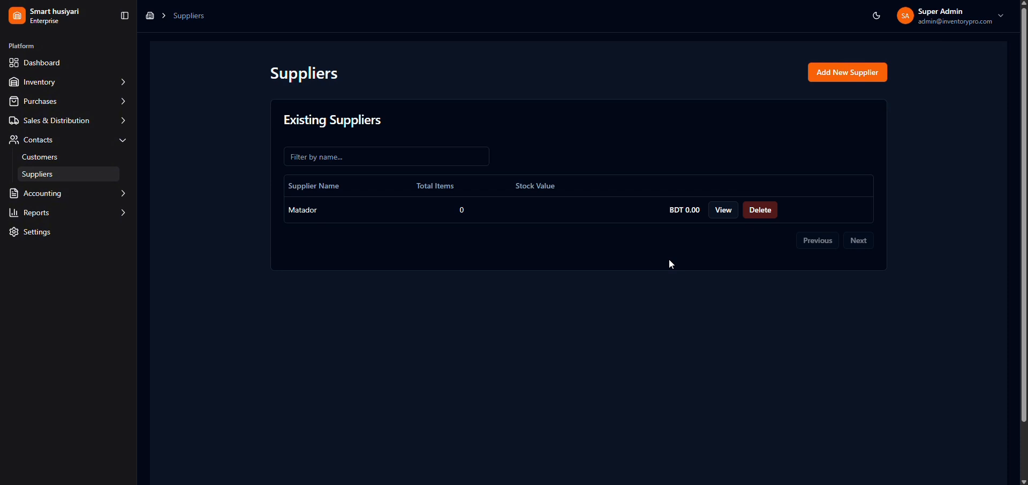
pyautogui.click(723, 211)
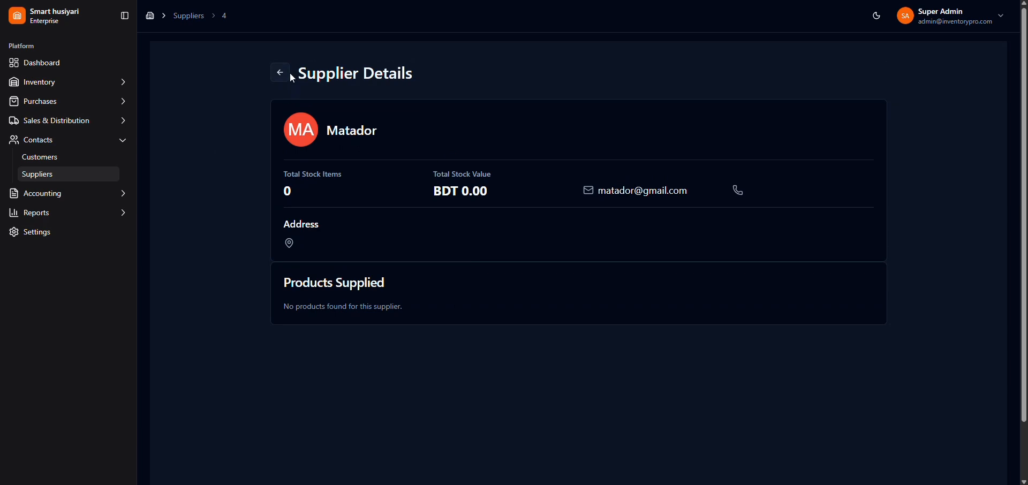
# Step: Look at the customer list, review Matador's supplier details again, and return to the supplier list
pyautogui.click(52, 162)
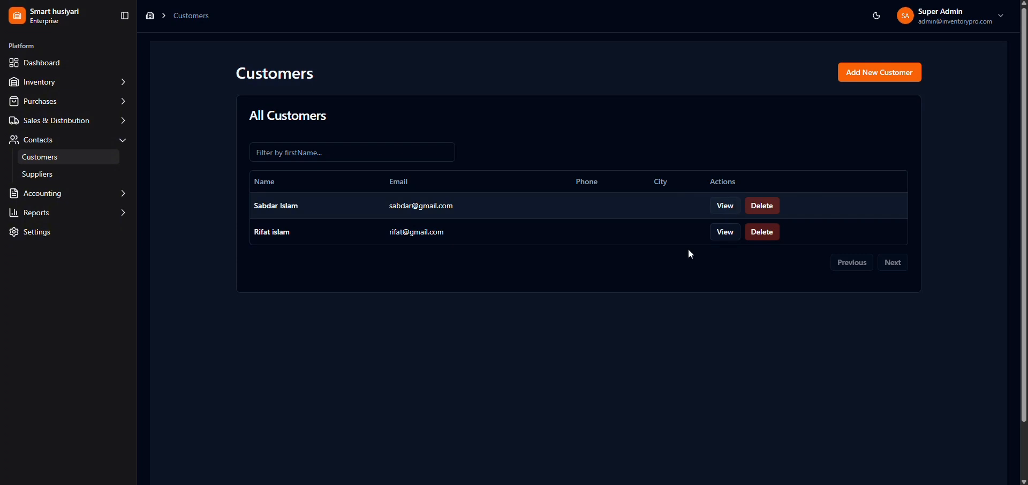
pyautogui.click(49, 175)
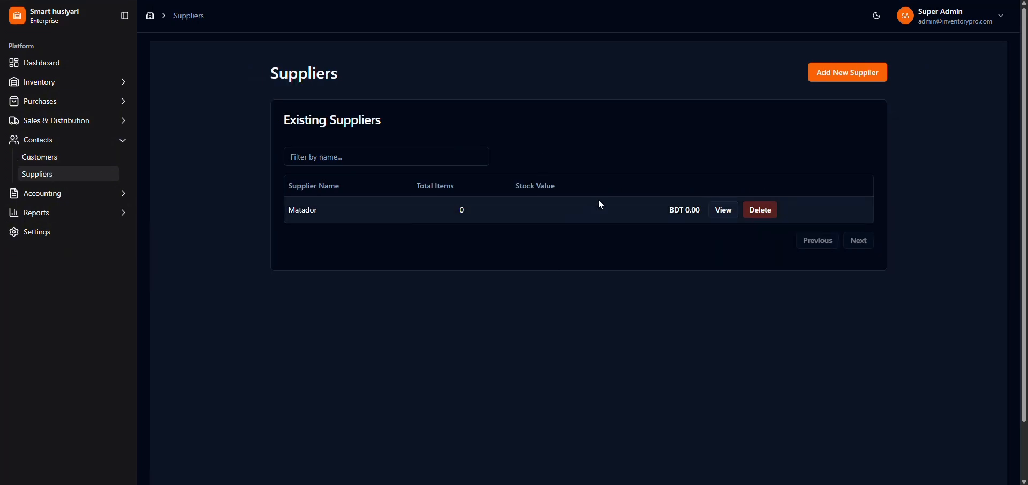
pyautogui.click(724, 212)
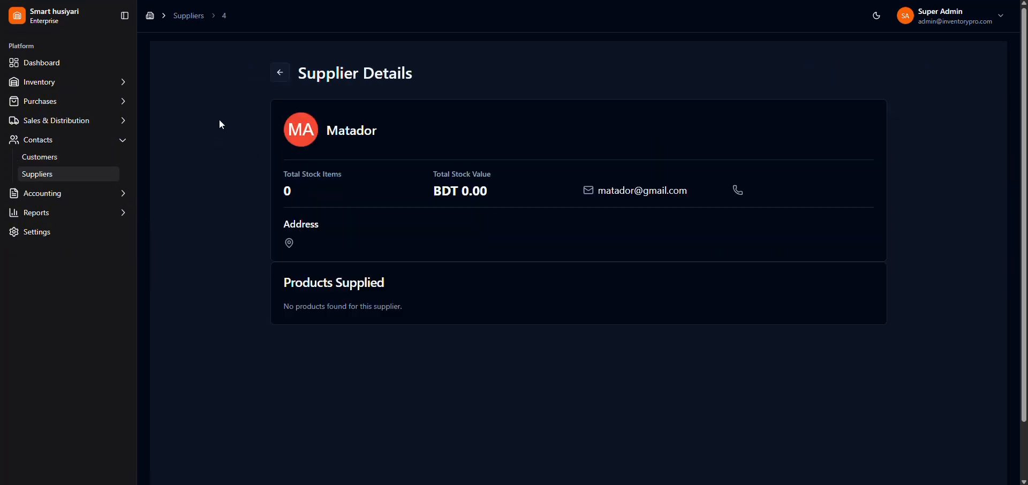
pyautogui.click(281, 74)
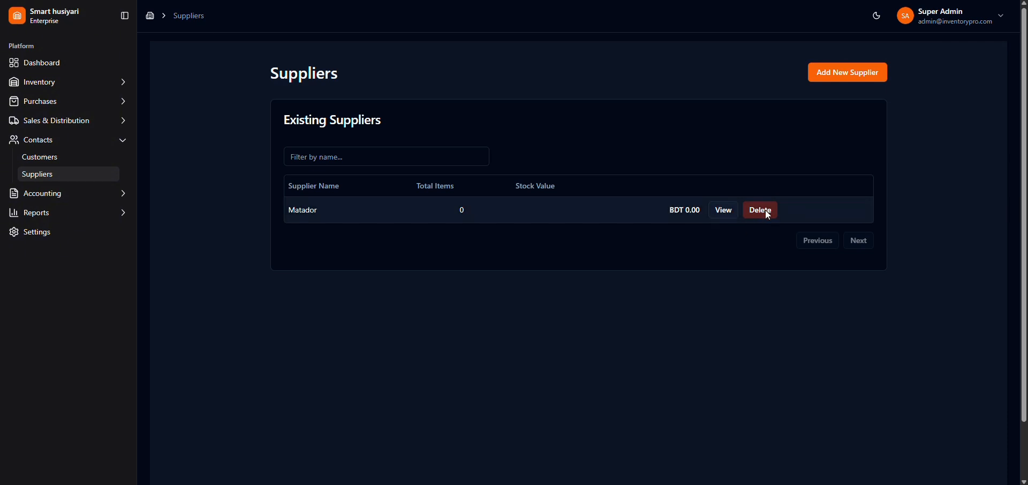
# Step: Create a second supplier named Dorea with its contact e-mail, leaving the phone and address empty
pyautogui.click(828, 72)
pyautogui.click(422, 154)
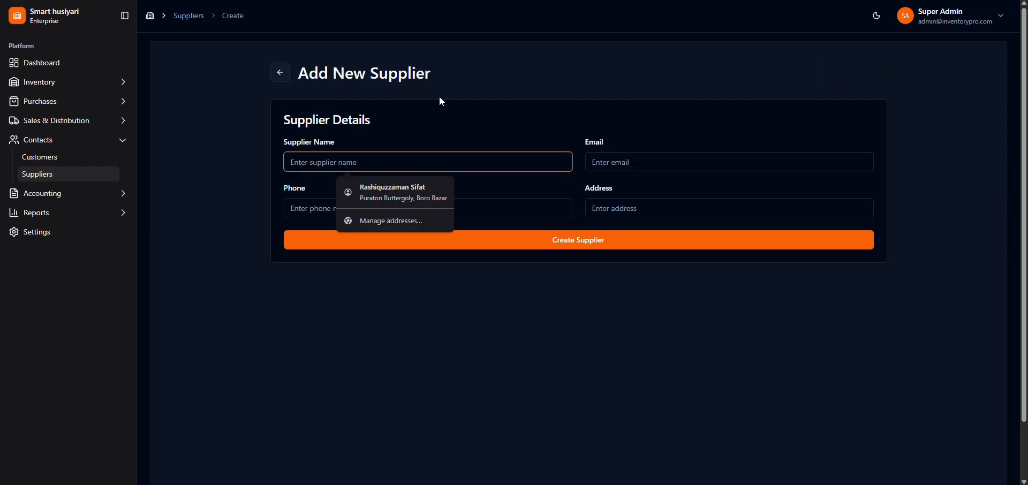
pyautogui.write('Dorea')
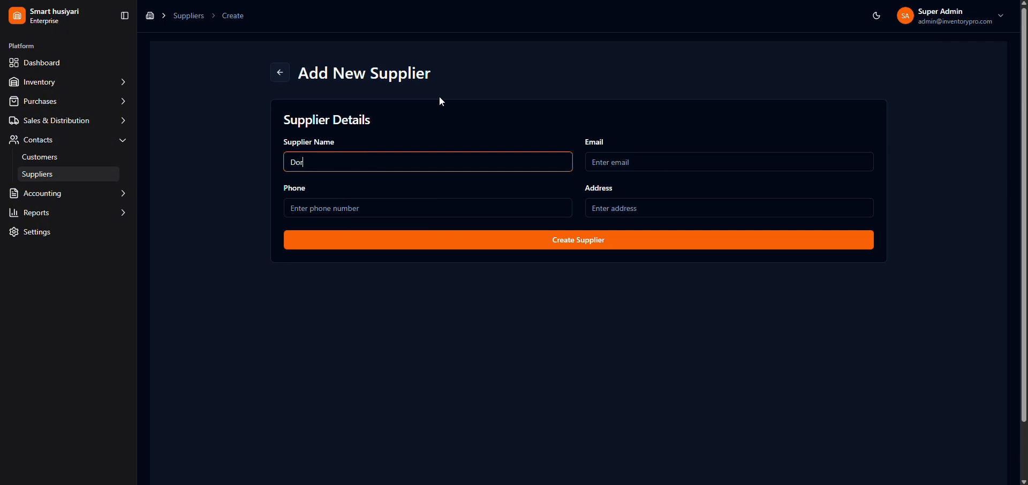
pyautogui.click(637, 167)
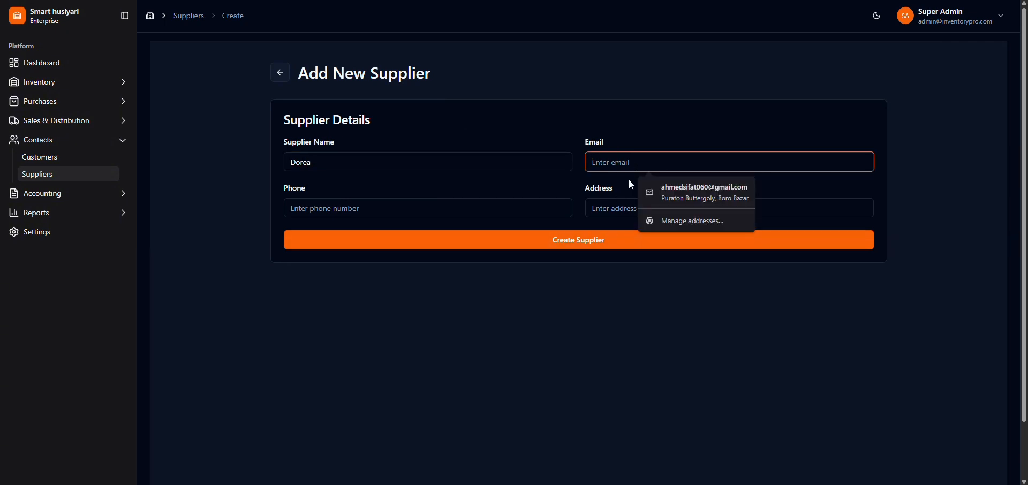
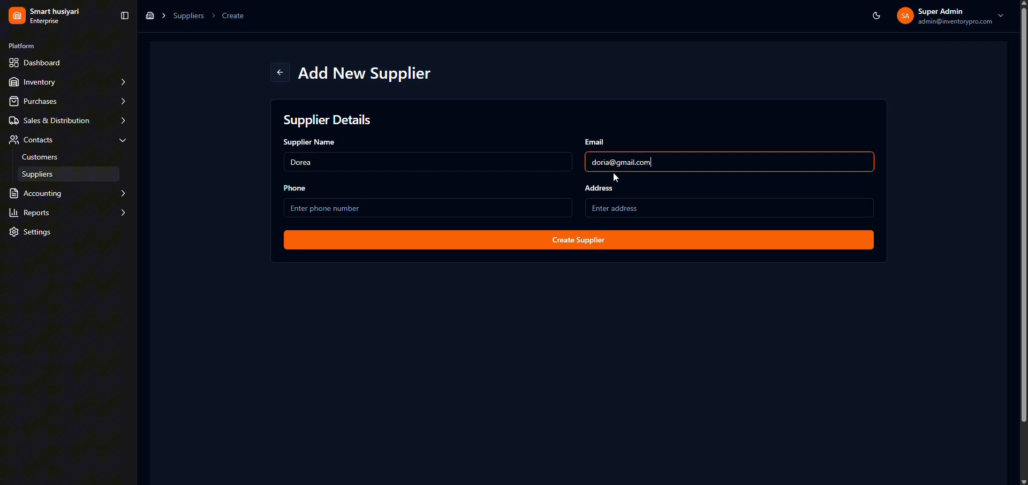
pyautogui.click(589, 239)
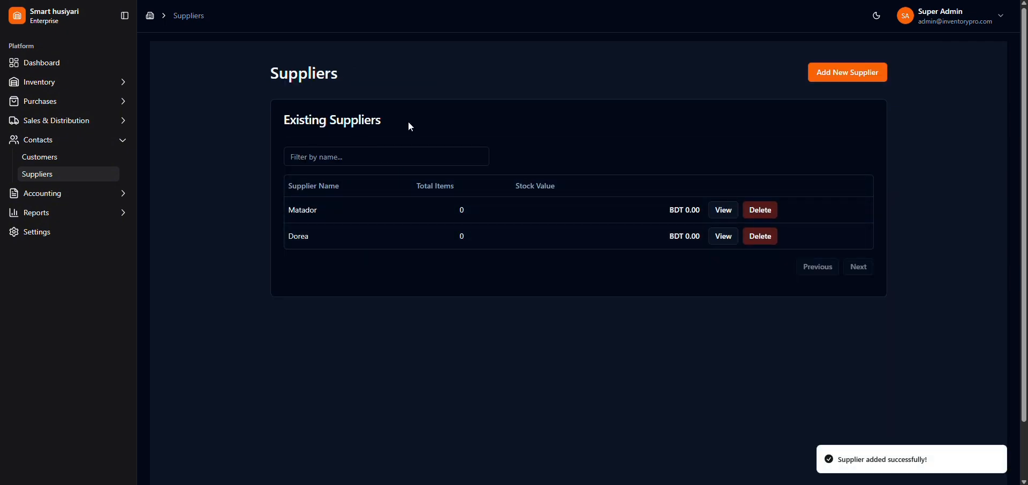
# Step: Look at the customer list and open the Expenses list under Accounting
pyautogui.click(41, 157)
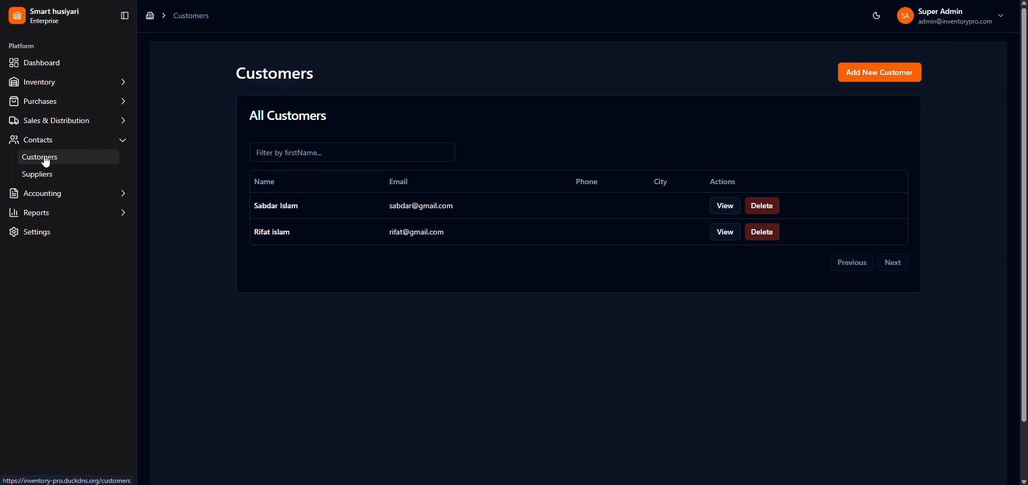
pyautogui.click(51, 198)
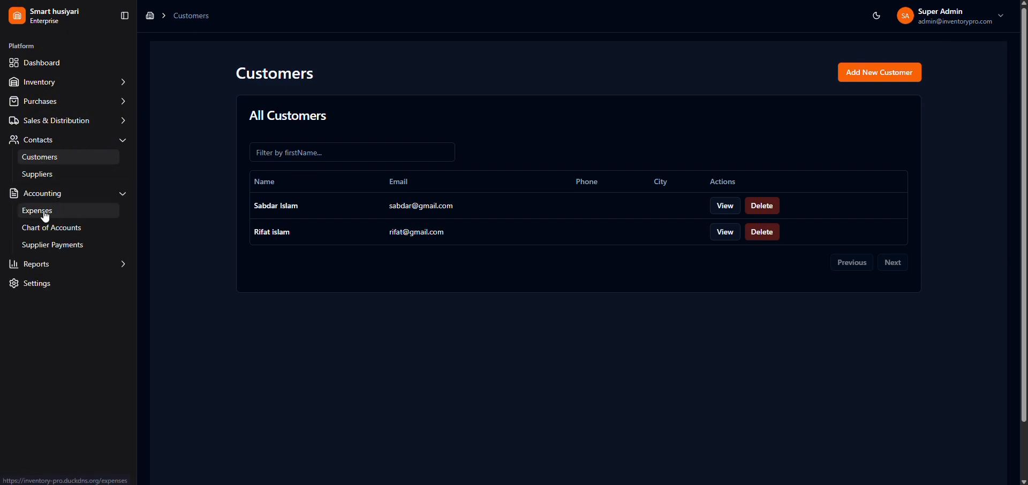
pyautogui.click(38, 213)
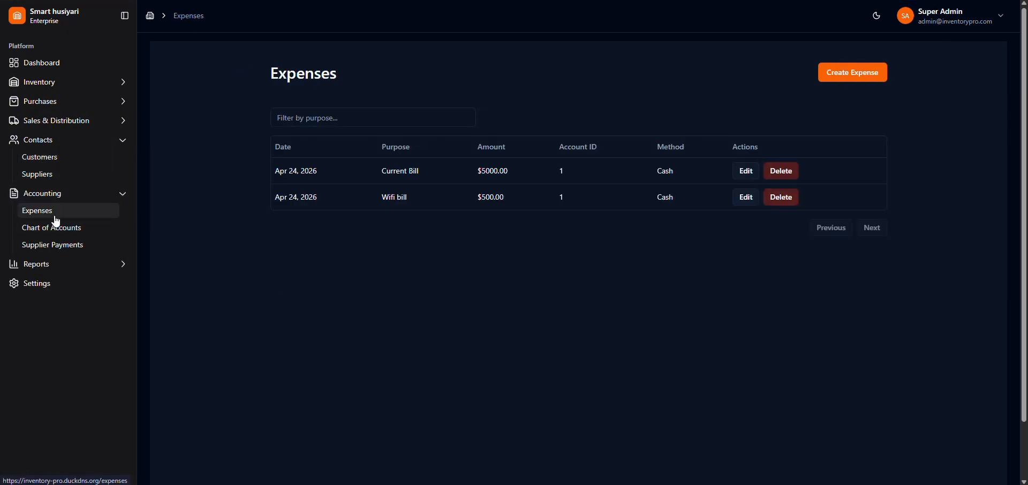